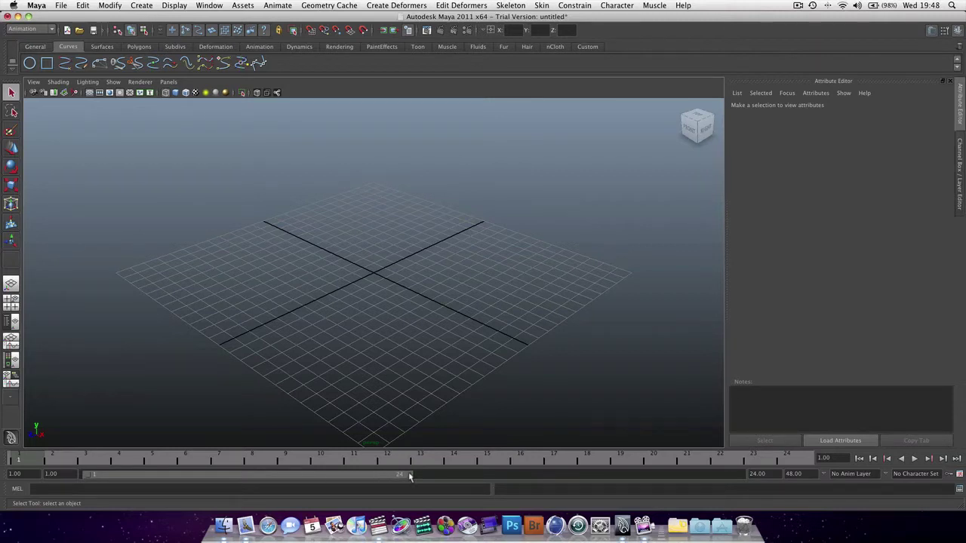
- Extend the playback range to frame 26, preview the playback, and return to frame 1
left_click_drag(410, 477, 432, 476)
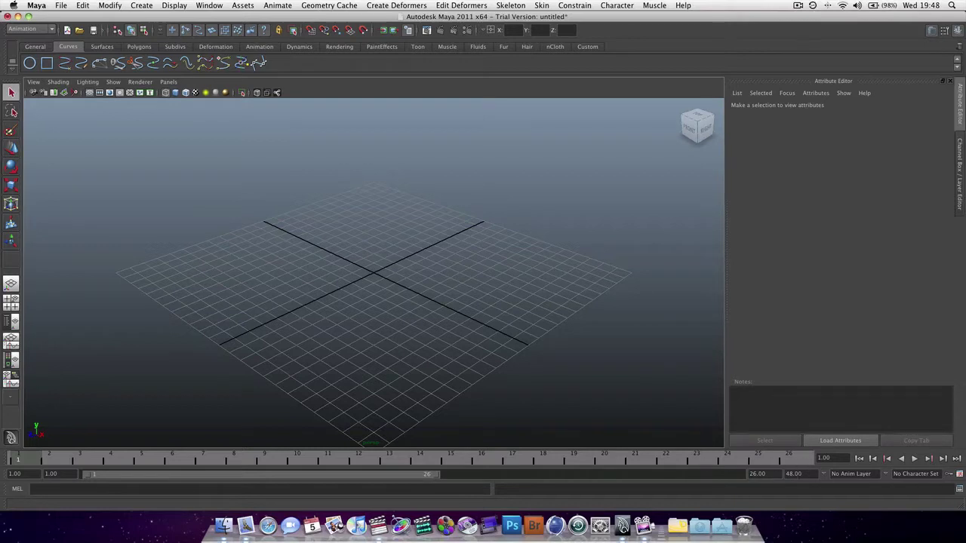
key("alt+v")
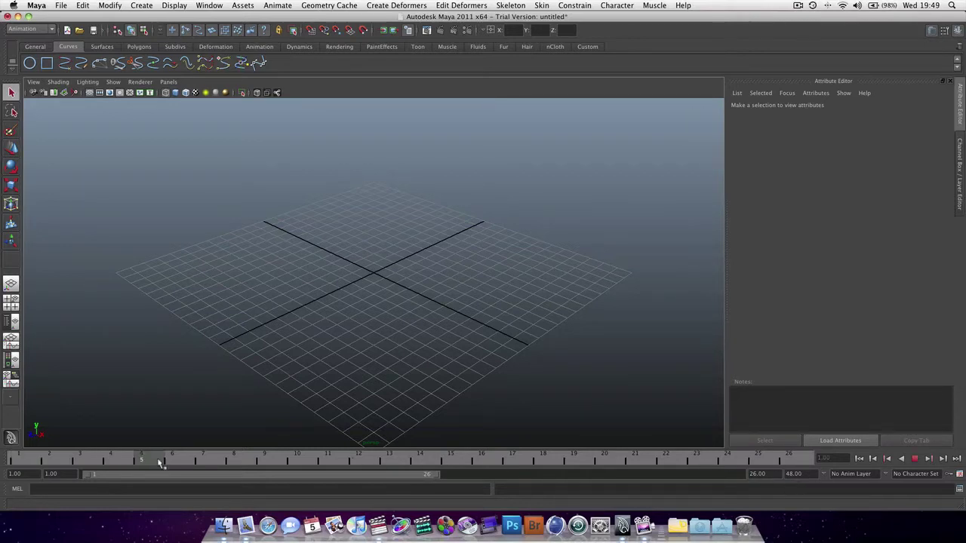
left_click_drag(200, 461, 25, 462)
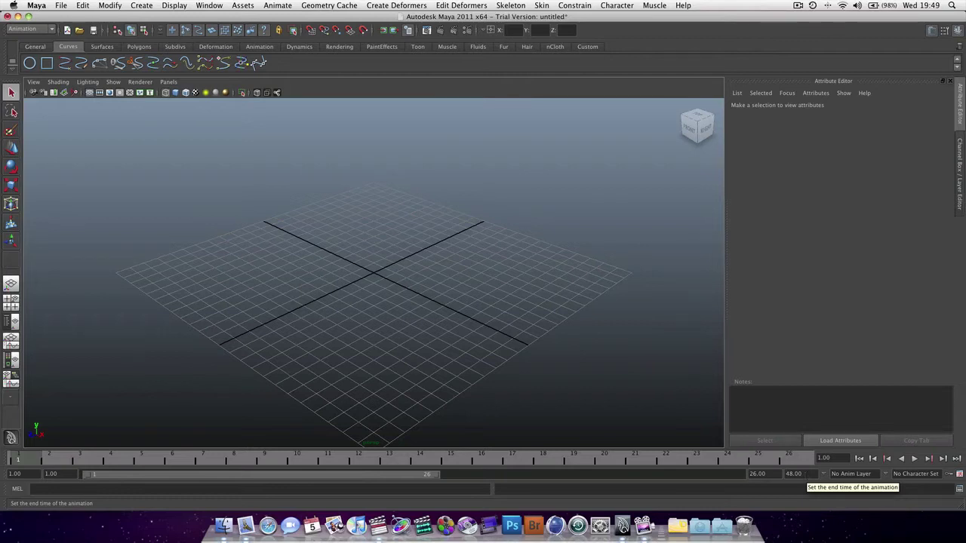
- Set the animation end time to 72, extend the playback range to frame 72, and preview it
left_click(794, 474)
left_click_drag(806, 474, 703, 481)
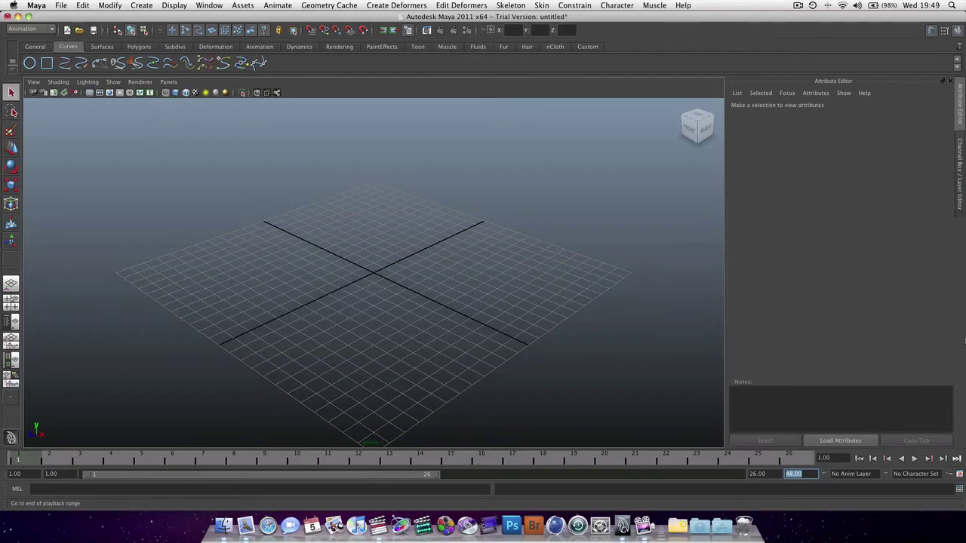
type("72")
key("Return")
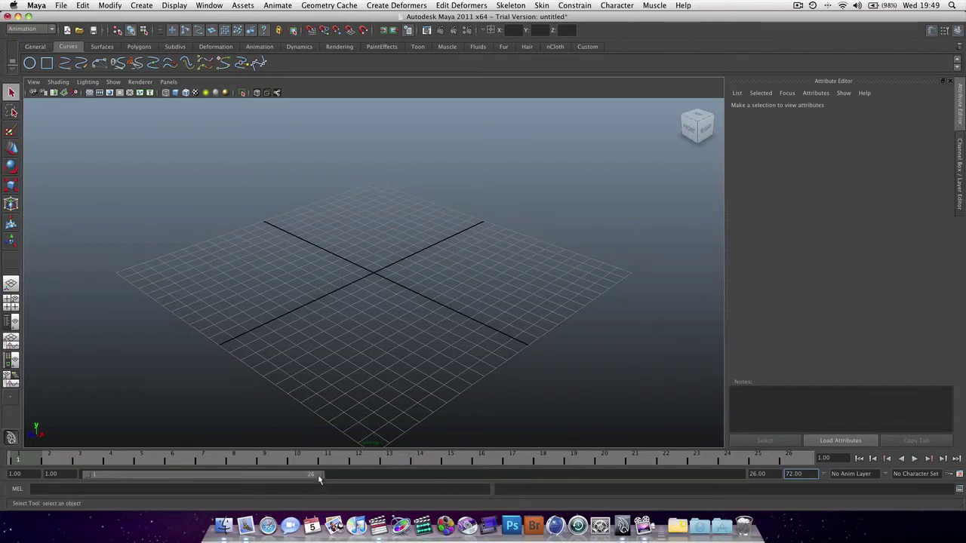
left_click_drag(318, 478, 743, 477)
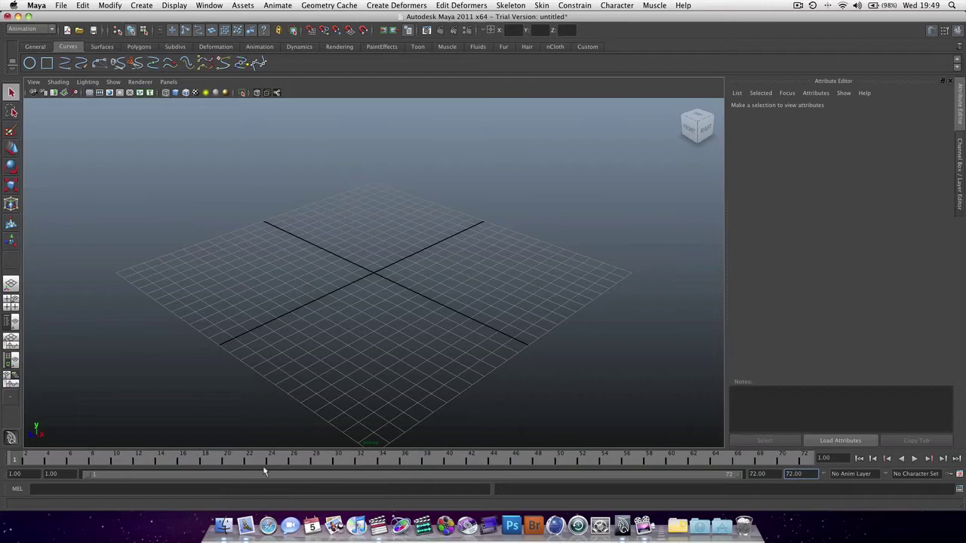
key("alt+v")
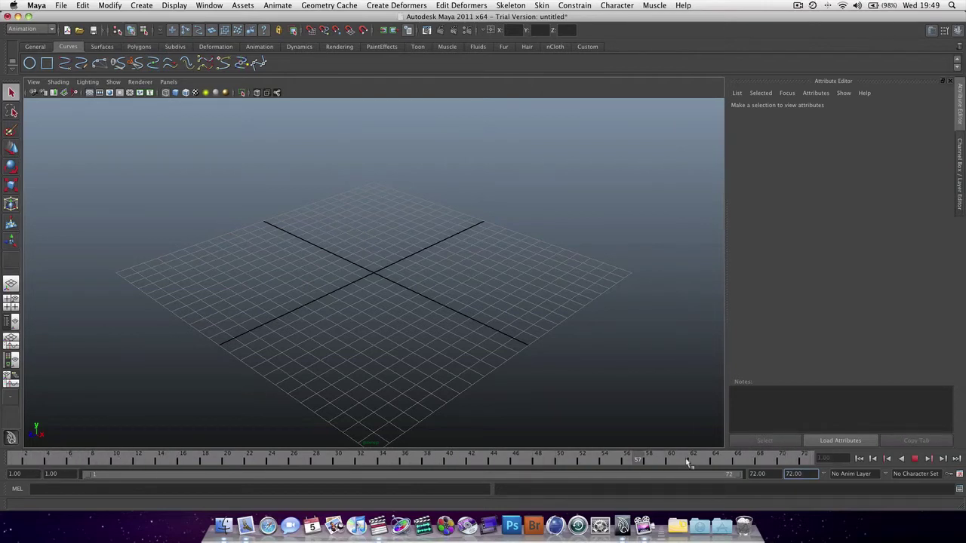
left_click_drag(814, 458, 1, 474)
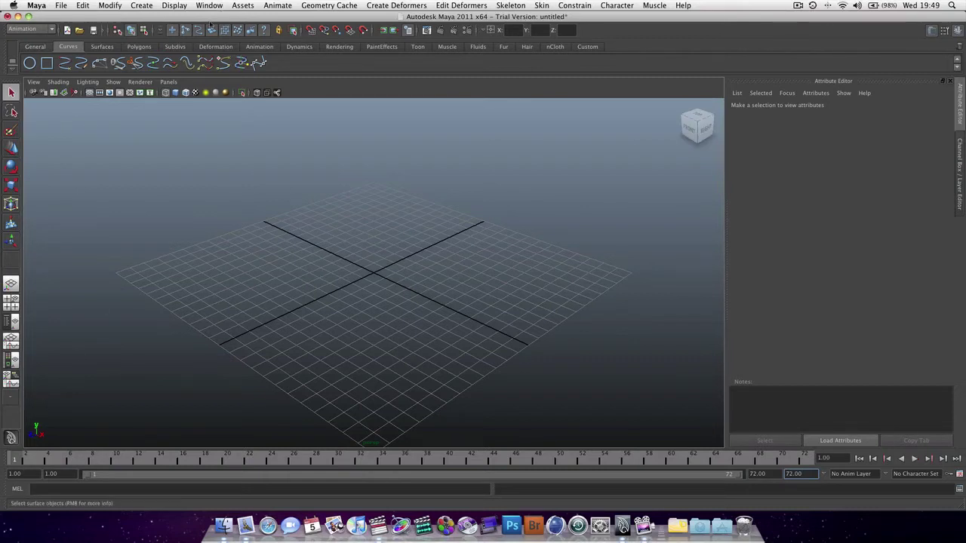
- Create a large polygon cube on one side of the grid and display it smooth shaded
left_click(140, 47)
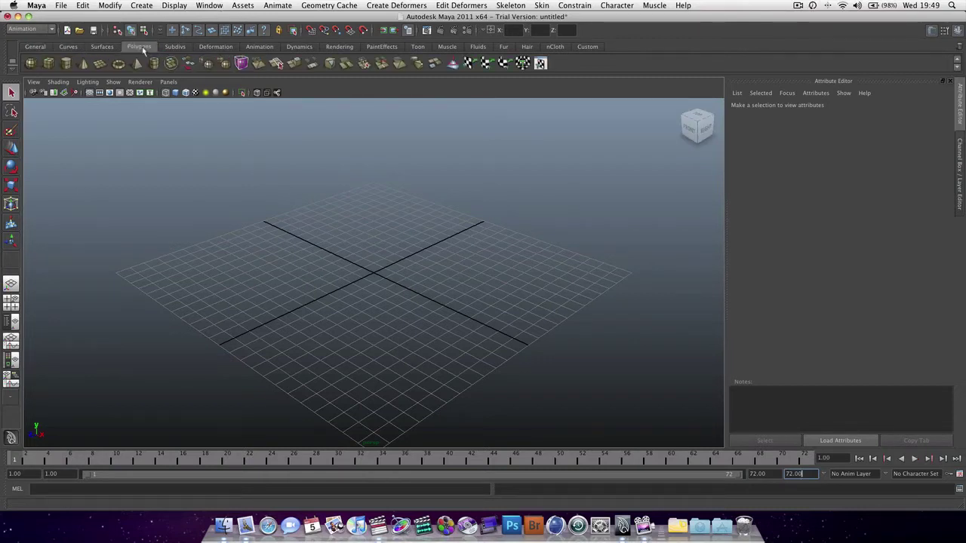
left_click(48, 64)
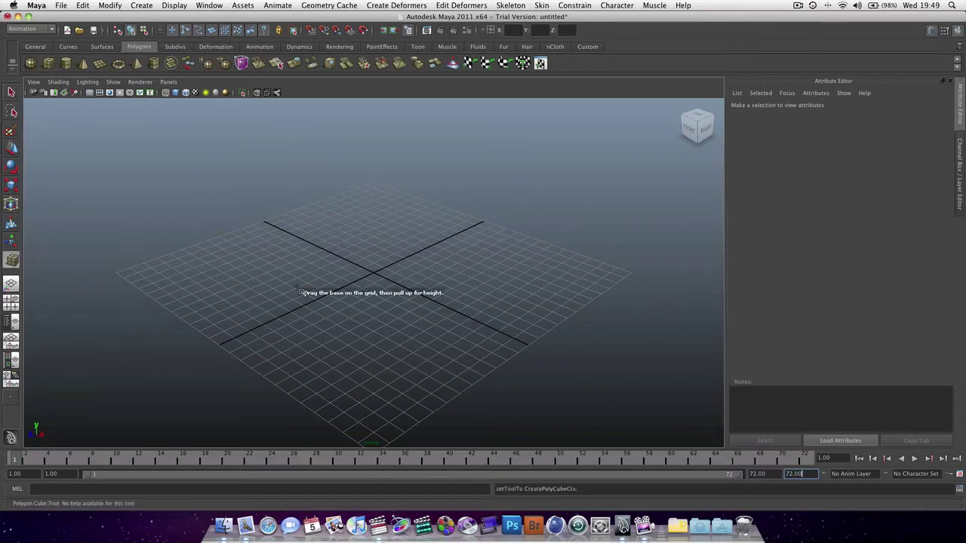
left_click_drag(297, 287, 343, 266, "ctrl+shift")
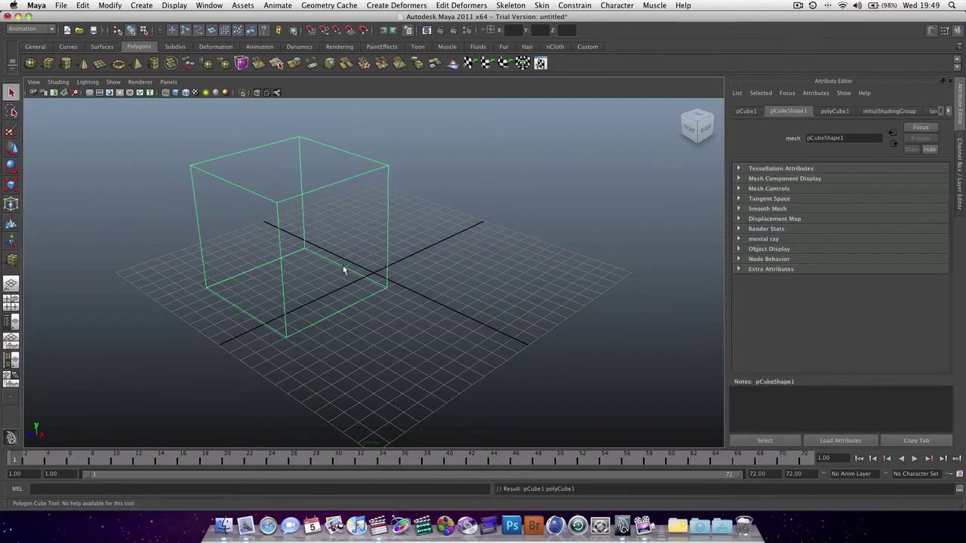
key("5")
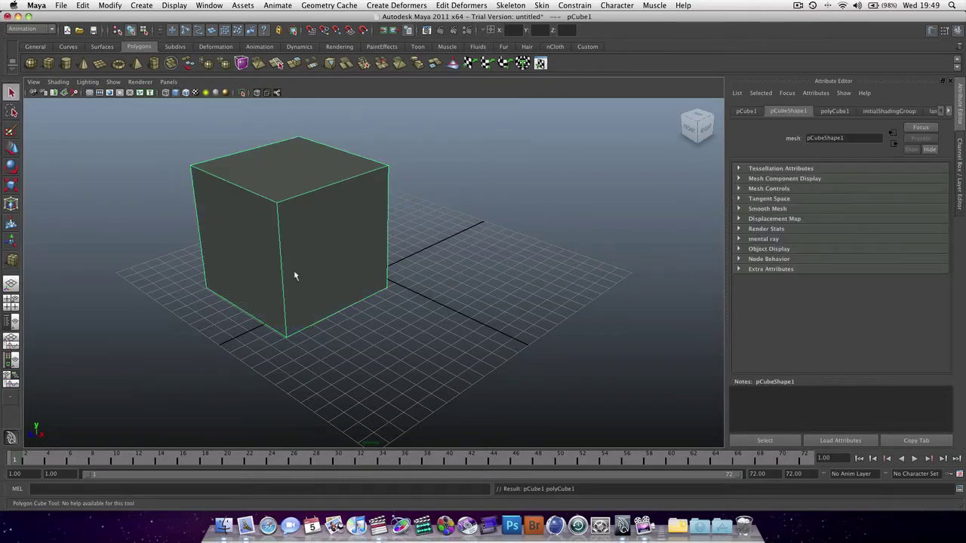
left_click_drag(295, 277, 272, 267, "alt")
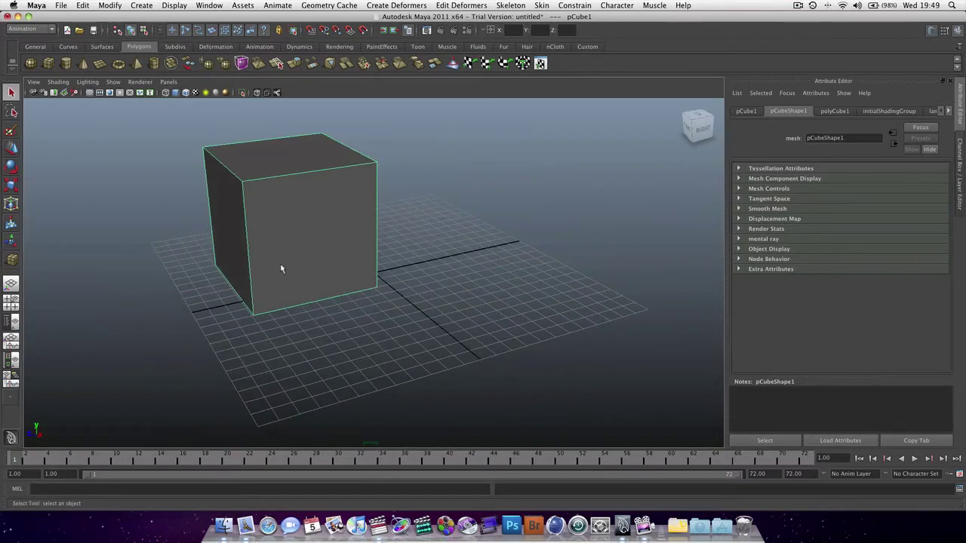
- Move the cube back along X past the grid's far edge and set a keyframe at frame 1
key("w")
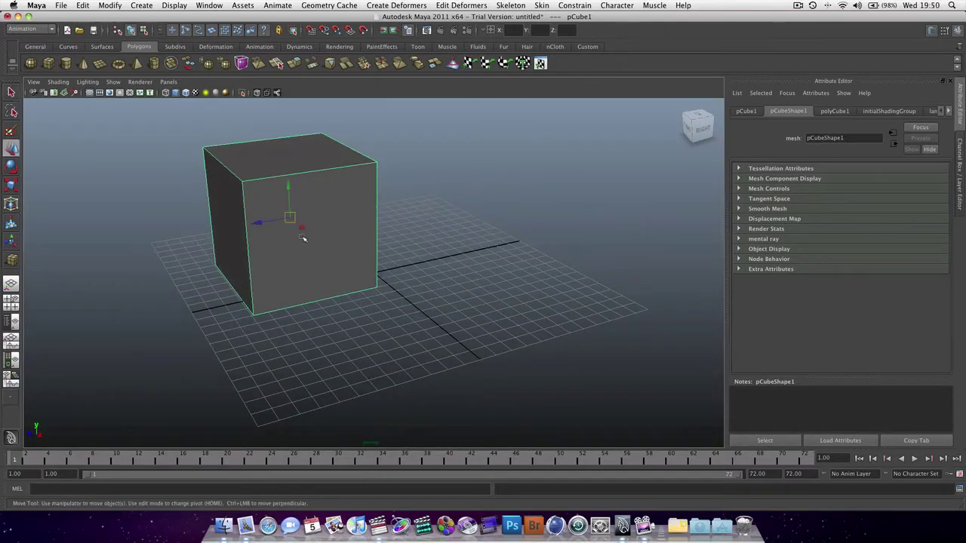
left_click_drag(305, 229, 252, 187)
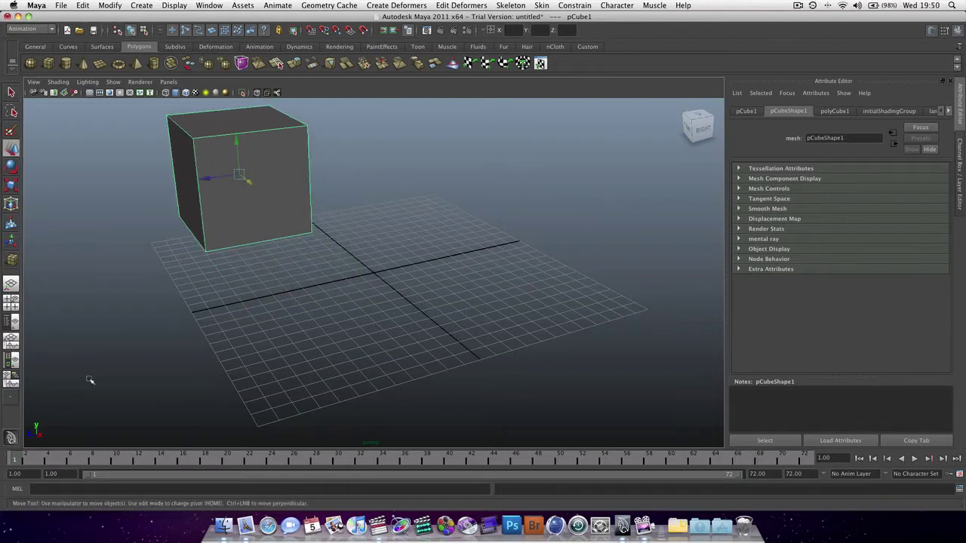
key("s")
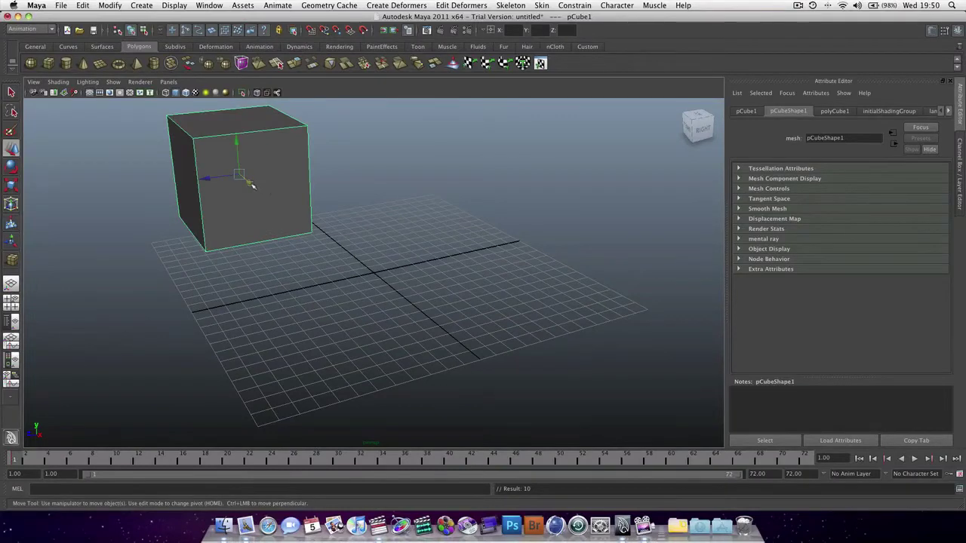
- At frame 72, move the cube forward along X to about 16.9, set a keyframe, and scrub back through the motion
left_click(812, 461)
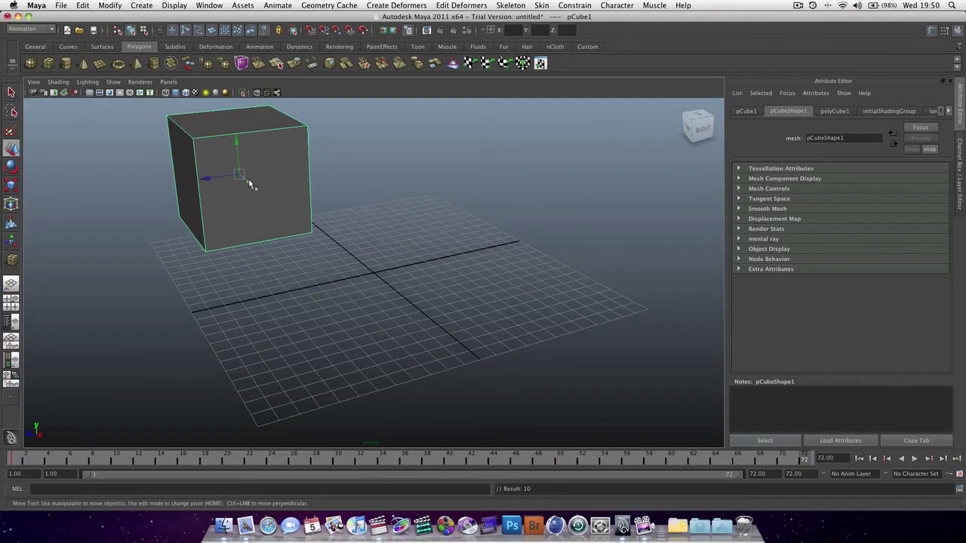
left_click_drag(249, 181, 489, 397)
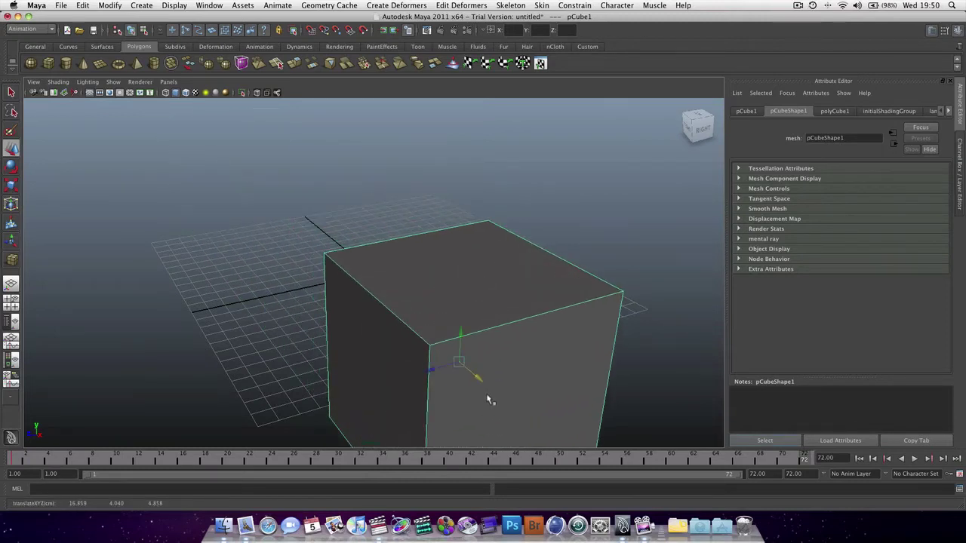
key("s")
left_click_drag(805, 460, 45, 445)
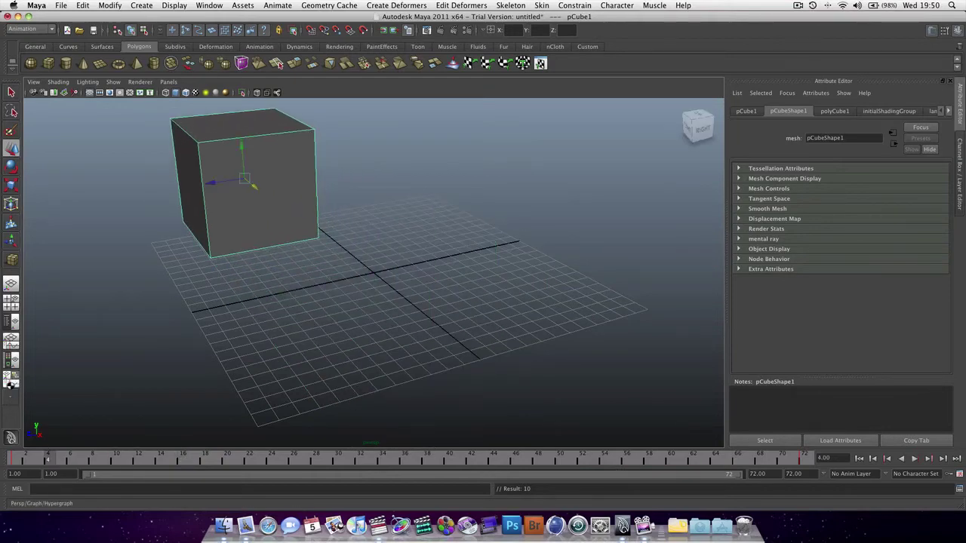
- Switch to the Persp/Graph/Hypergraph layout and examine the cube's animation curves along their length
left_click(12, 382)
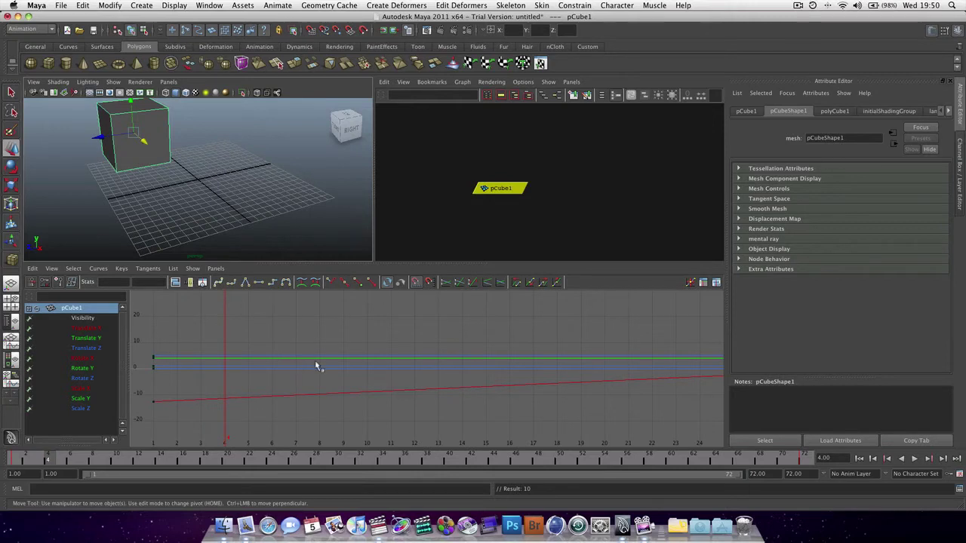
middle_click_drag(317, 363, 9, 361, "alt")
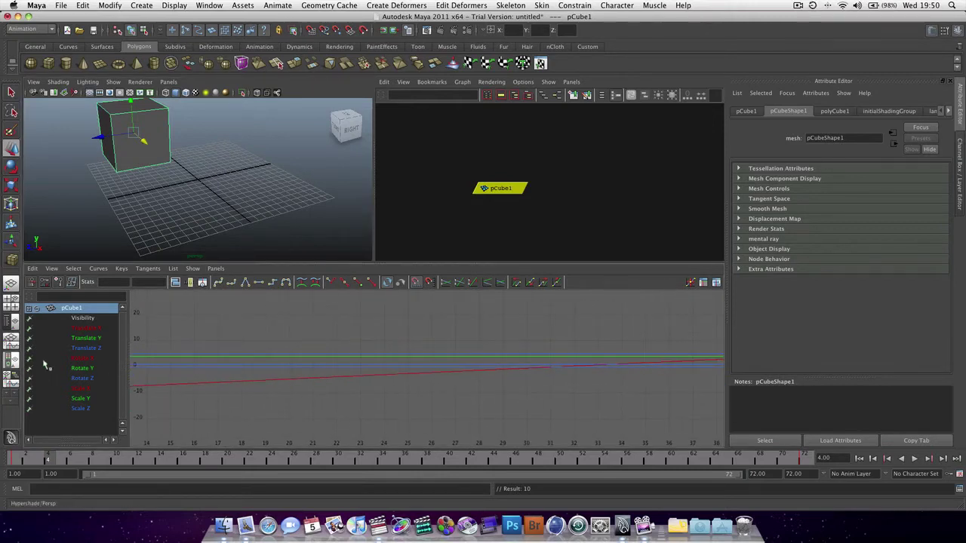
middle_click_drag(493, 355, 76, 370, "alt")
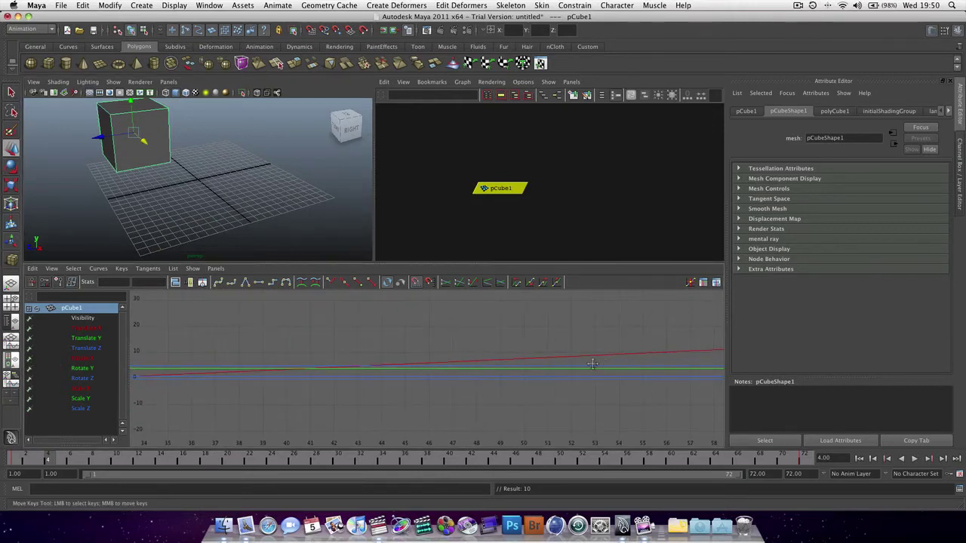
middle_click_drag(604, 363, 203, 370, "alt")
middle_click_drag(339, 370, 729, 343, "alt")
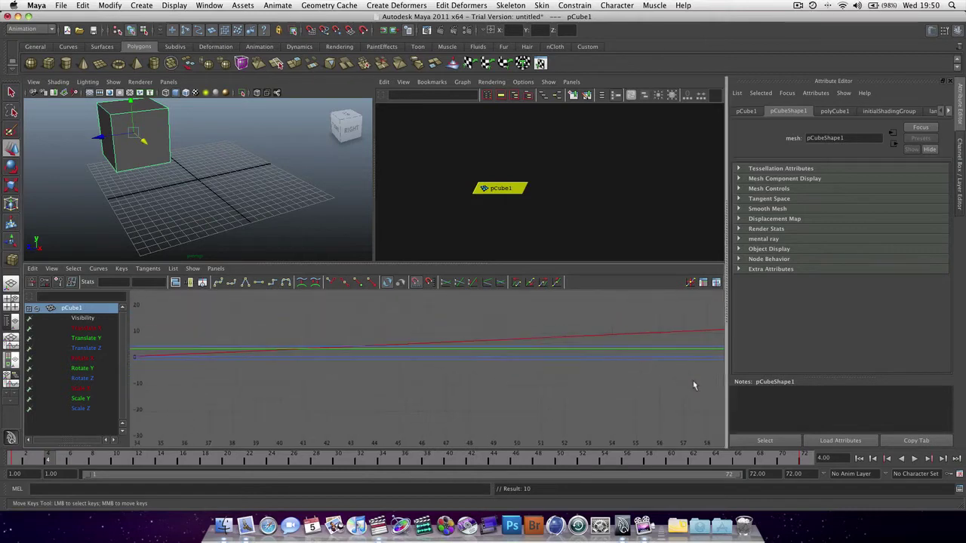
middle_click_drag(660, 333, 534, 349, "alt")
middle_click_drag(315, 350, 752, 379, "alt")
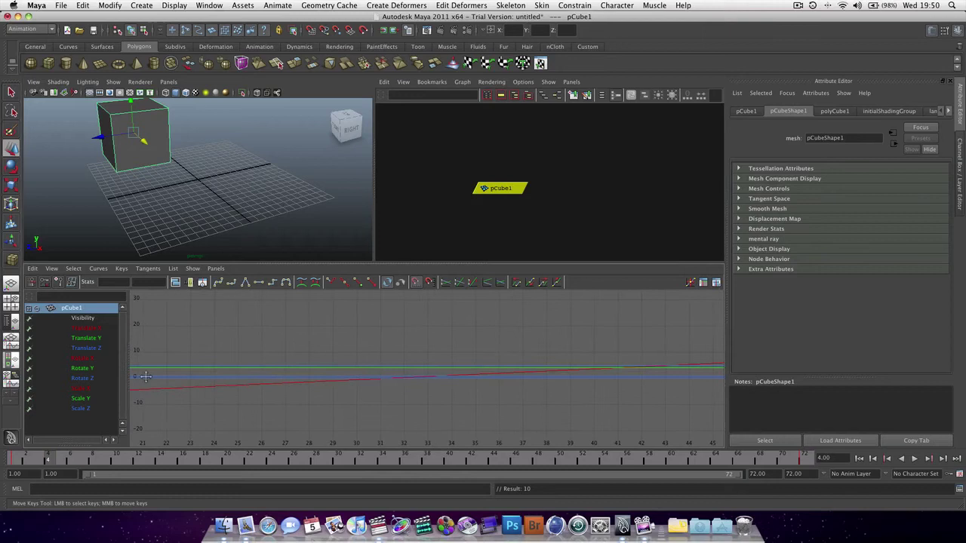
middle_click_drag(146, 377, 351, 376, "alt")
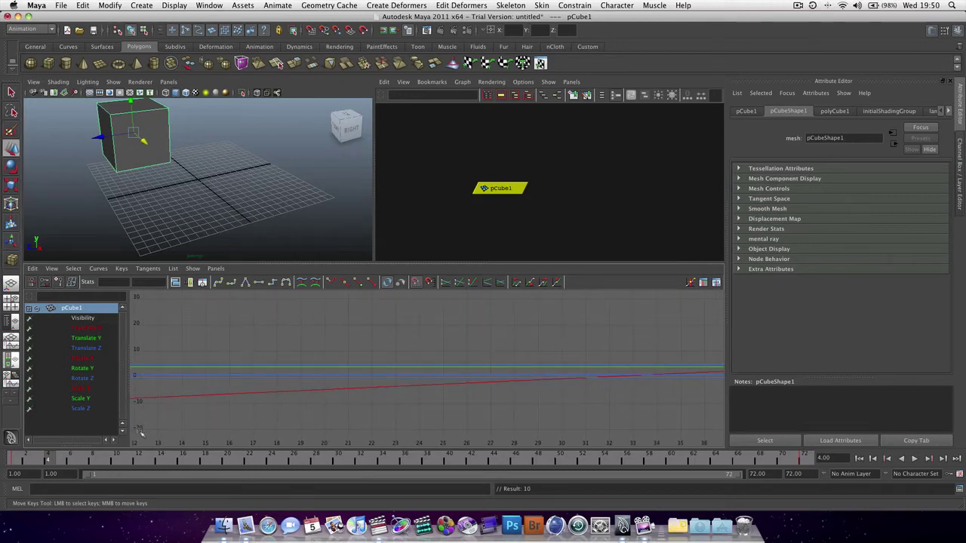
- Scrub the cube's animation to frame 31 and back to frame 1, and restore the single perspective view
mouse_move(45, 460)
left_mouse_down()
mouse_move(567, 452)
mouse_move(288, 449)
mouse_move(351, 447)
left_mouse_up()
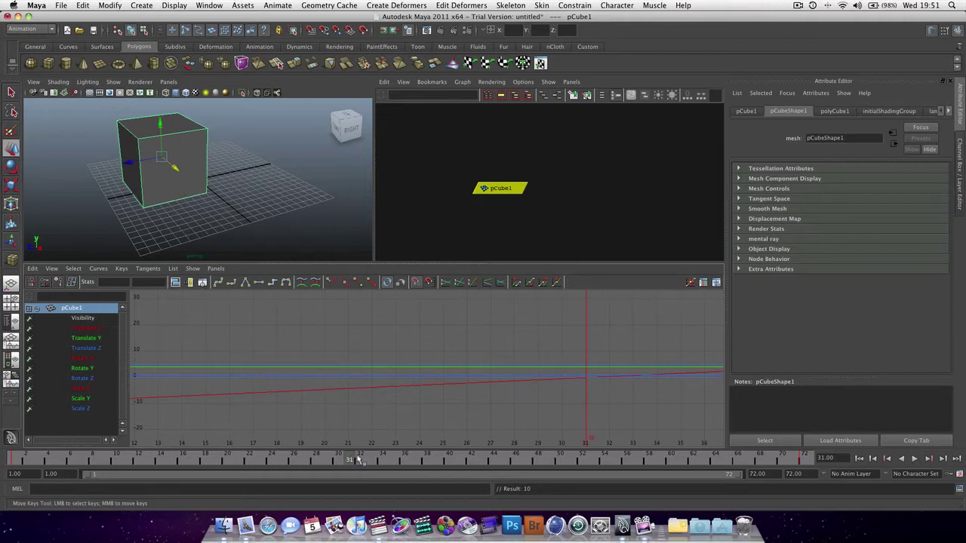
left_click_drag(356, 459, 2, 458)
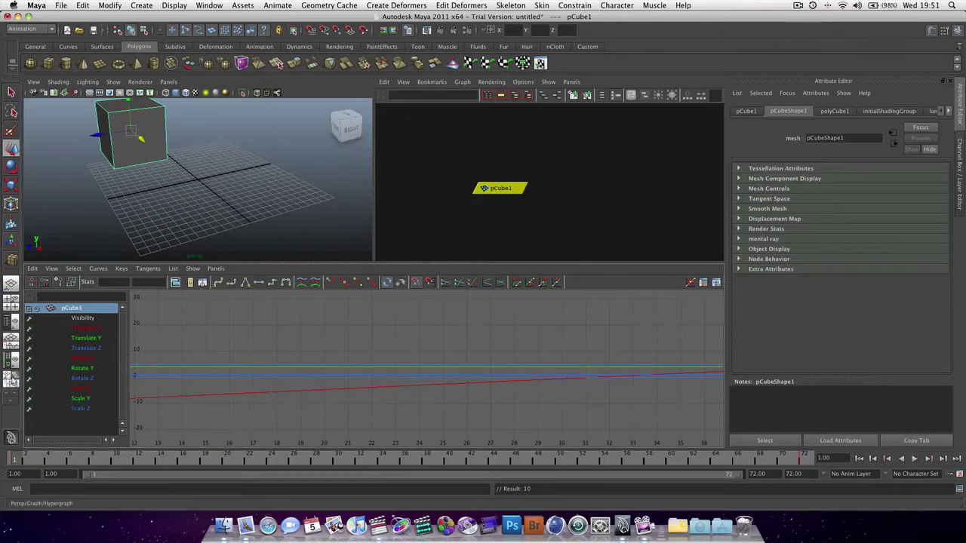
left_click(11, 381)
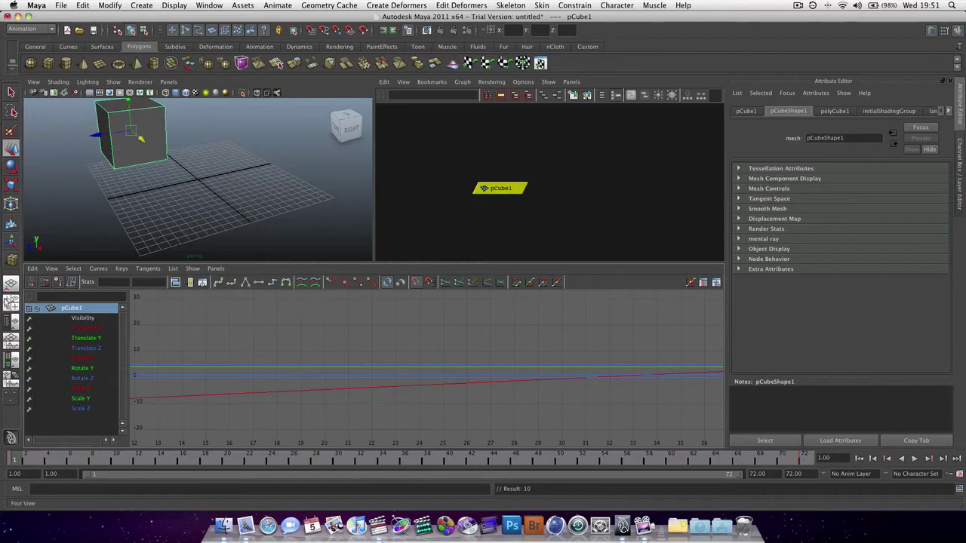
left_click(13, 286)
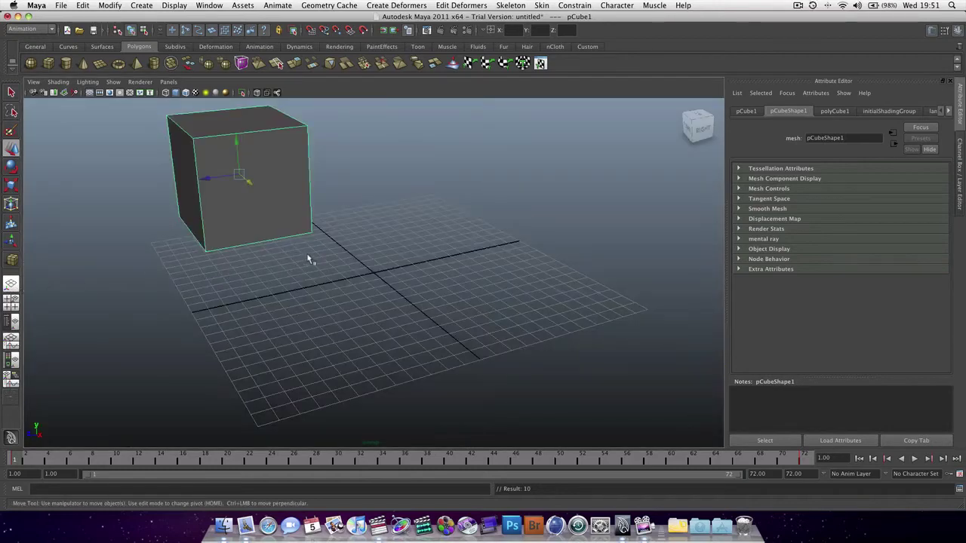
- Create a NURBS sphere on the grid in front of the cube, roughly as large as the cube
left_click_drag(311, 259, 285, 259, "alt")
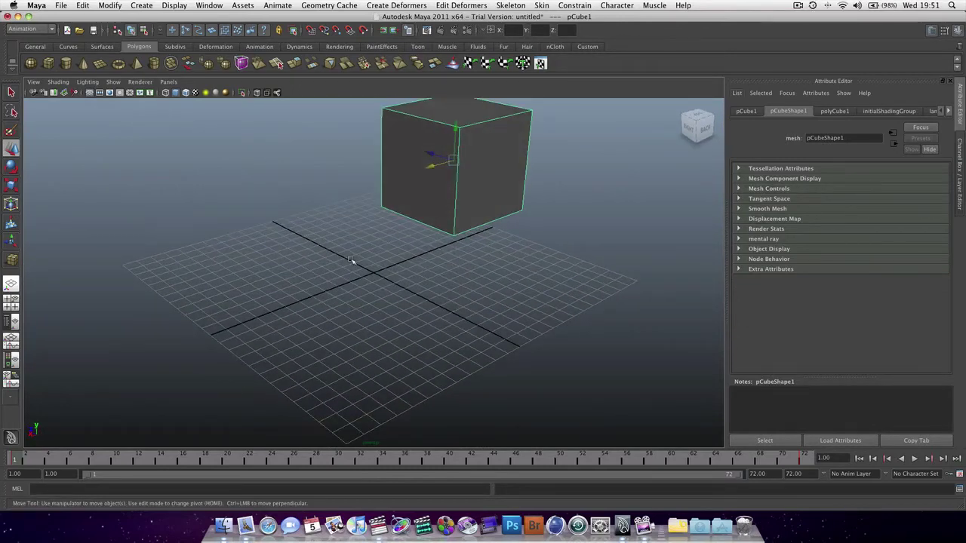
right_click_drag(352, 260, 151, 280, "alt")
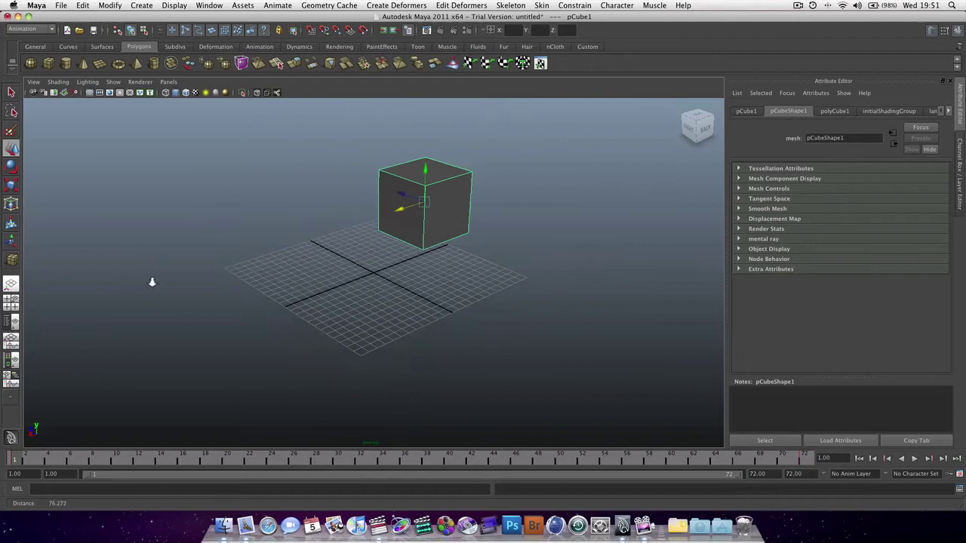
left_click(103, 47)
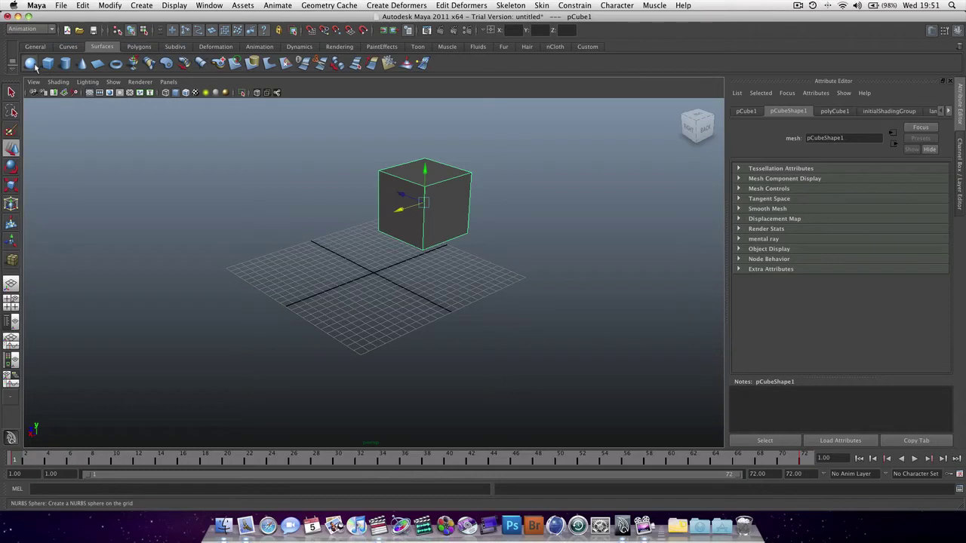
left_click(30, 65)
left_click_drag(358, 287, 370, 279)
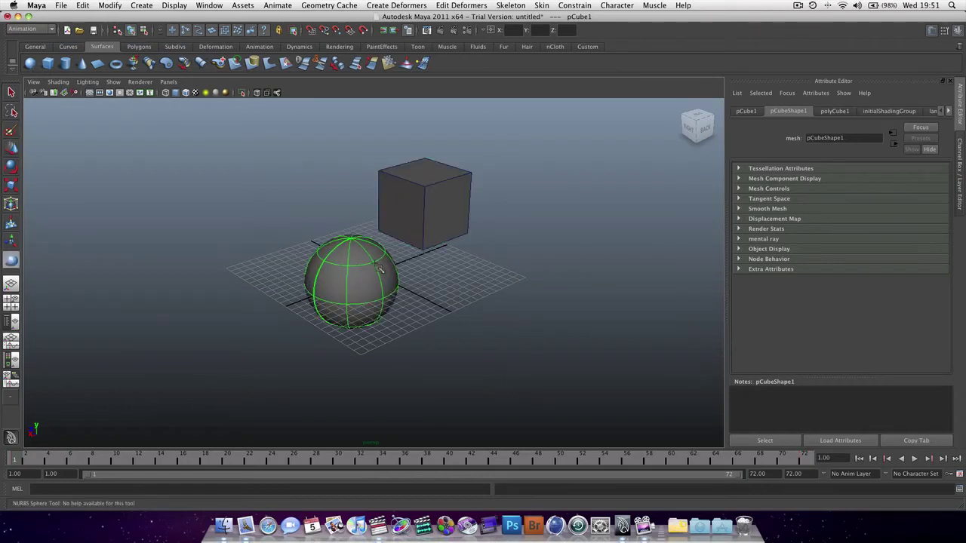
left_click_drag(379, 268, 379, 262)
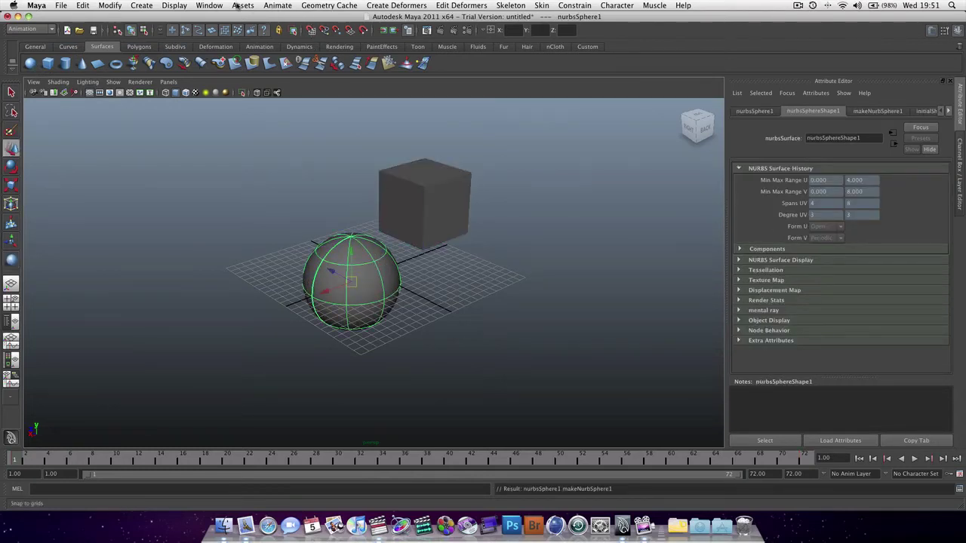
- Create a large NURBS circle on the grid plane, centred near the grid and encircling both the sphere and the cube
left_click(75, 48)
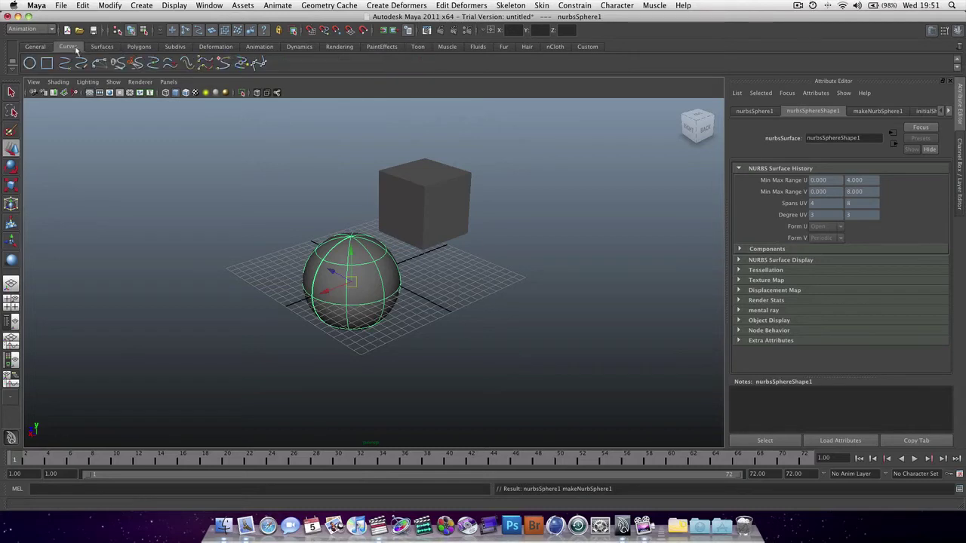
left_click(29, 63)
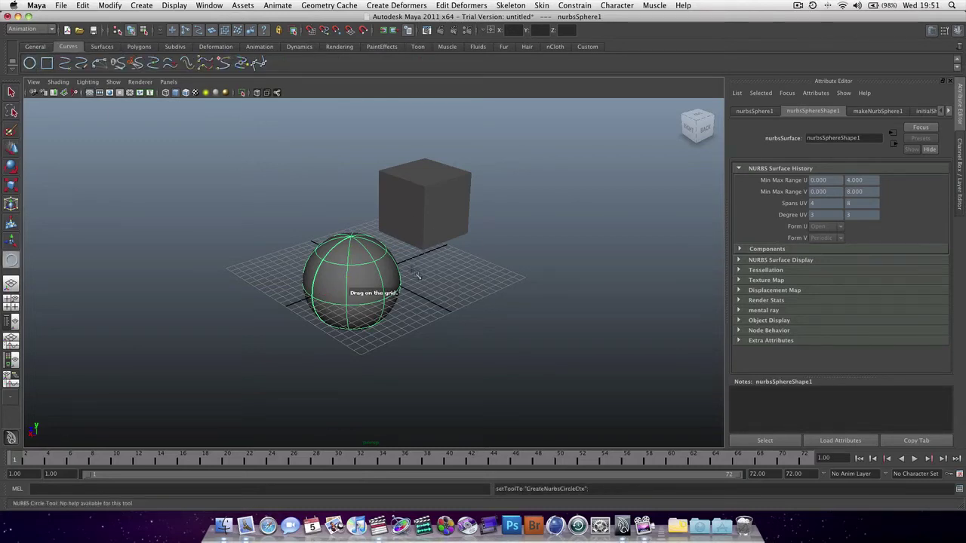
left_click_drag(416, 276, 653, 264)
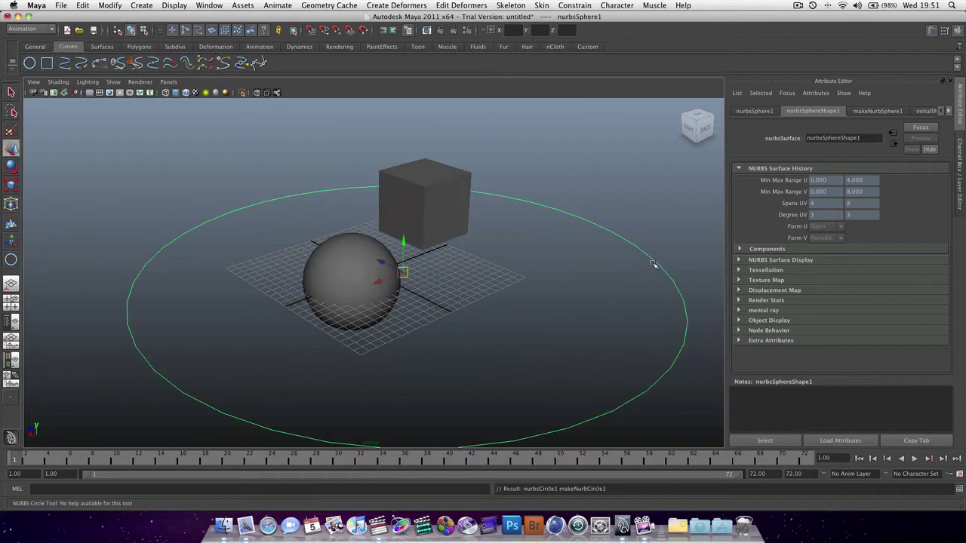
- Select the sphere followed by the circle, and open the Attach to Motion Path options from the Animation menu set
left_click(360, 285)
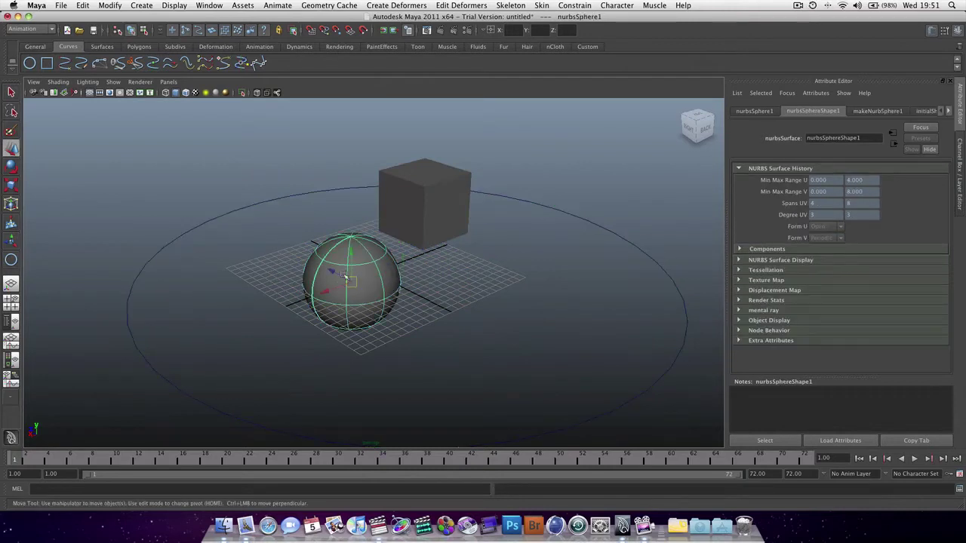
left_click(160, 254)
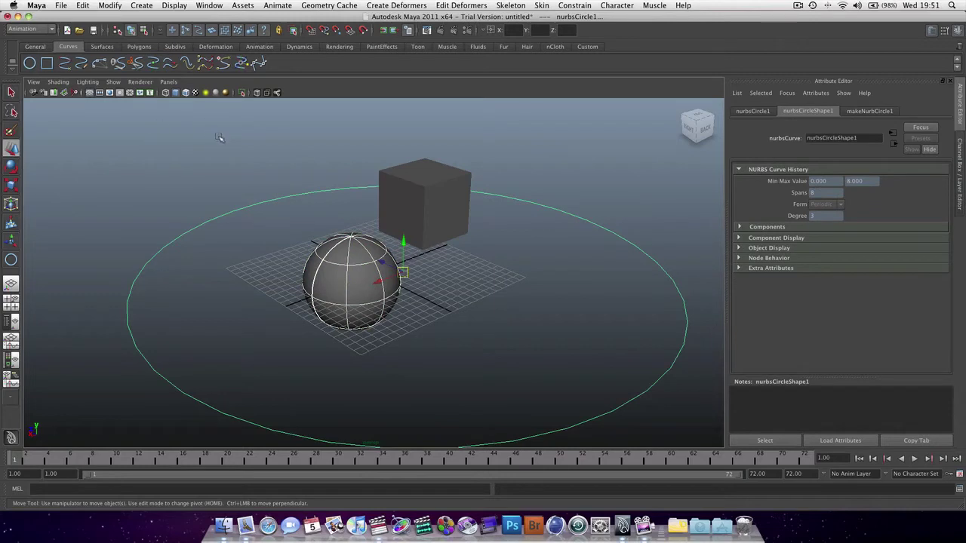
left_click(42, 30)
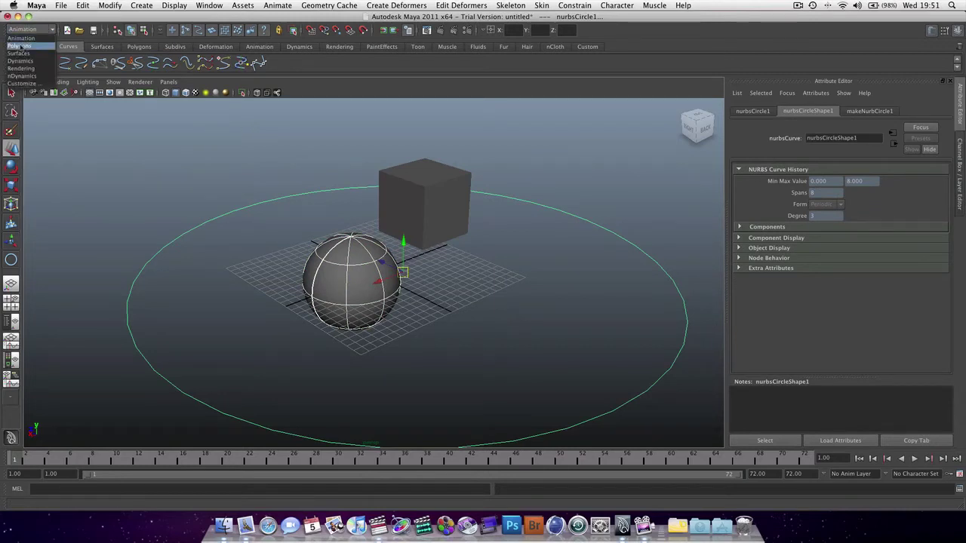
left_click(21, 40)
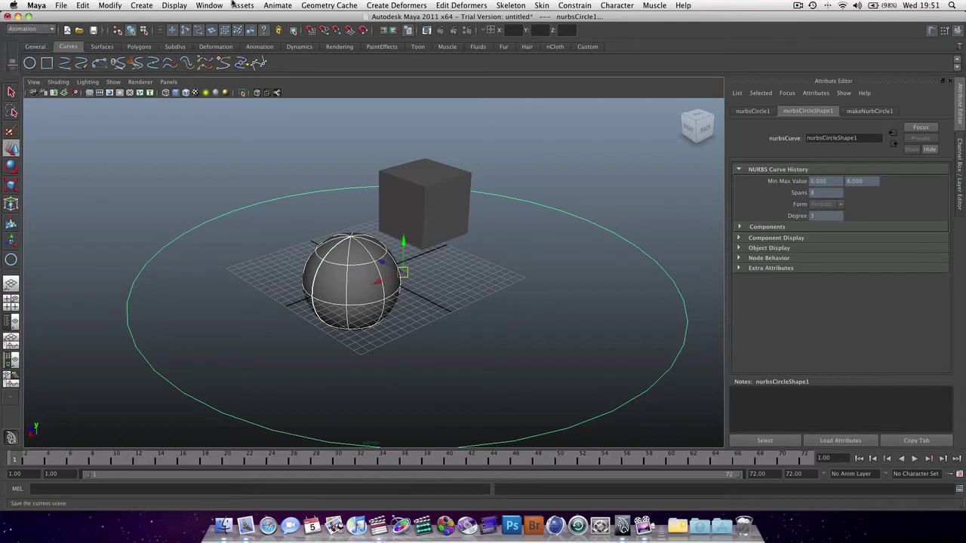
left_click(278, 5)
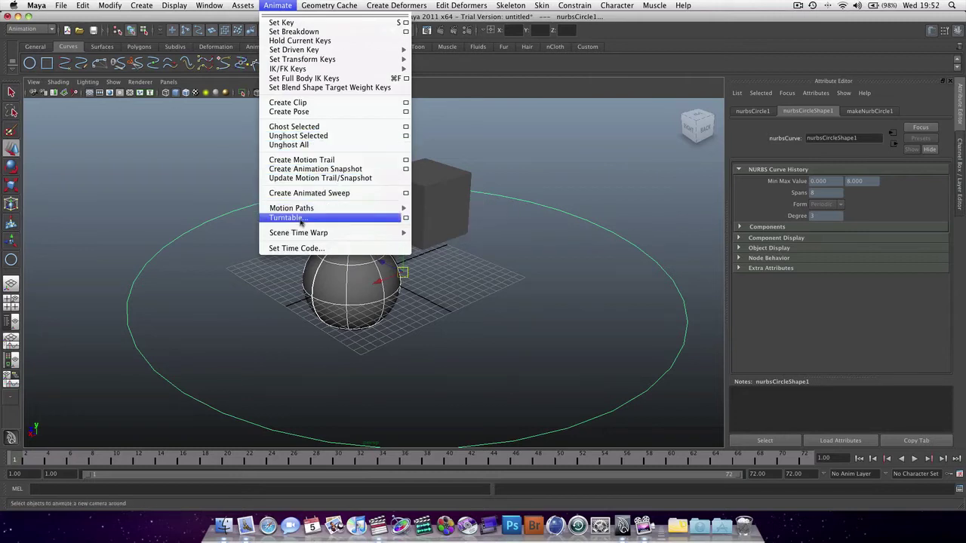
mouse_move(306, 209)
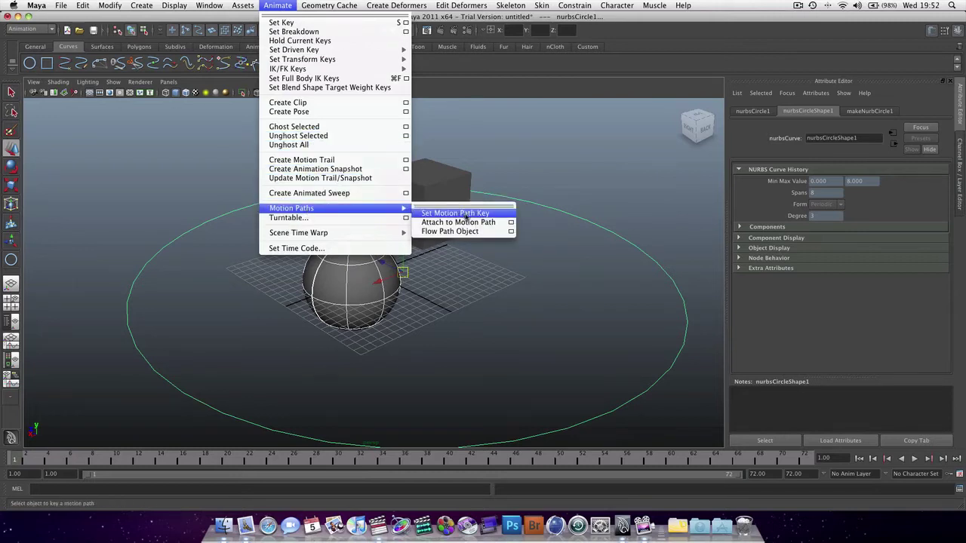
left_click(511, 222)
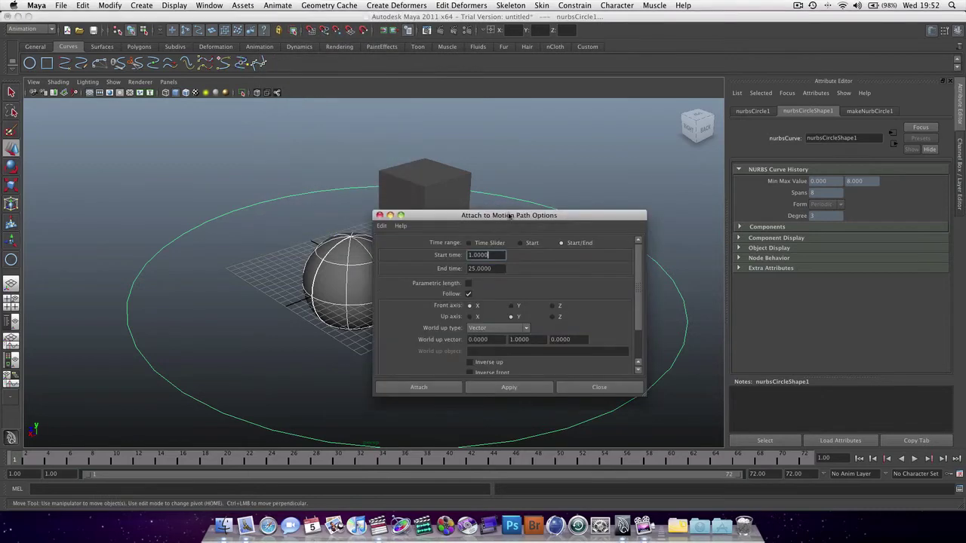
left_click_drag(510, 216, 422, 170)
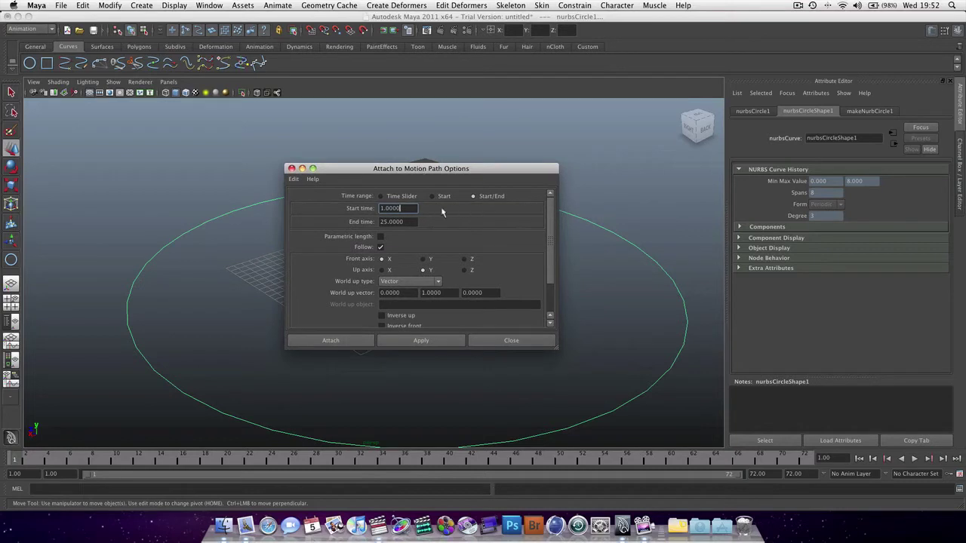
- Attach the sphere to the circle as a motion path, using a Start/End time range from 10 to 72
left_click(382, 196)
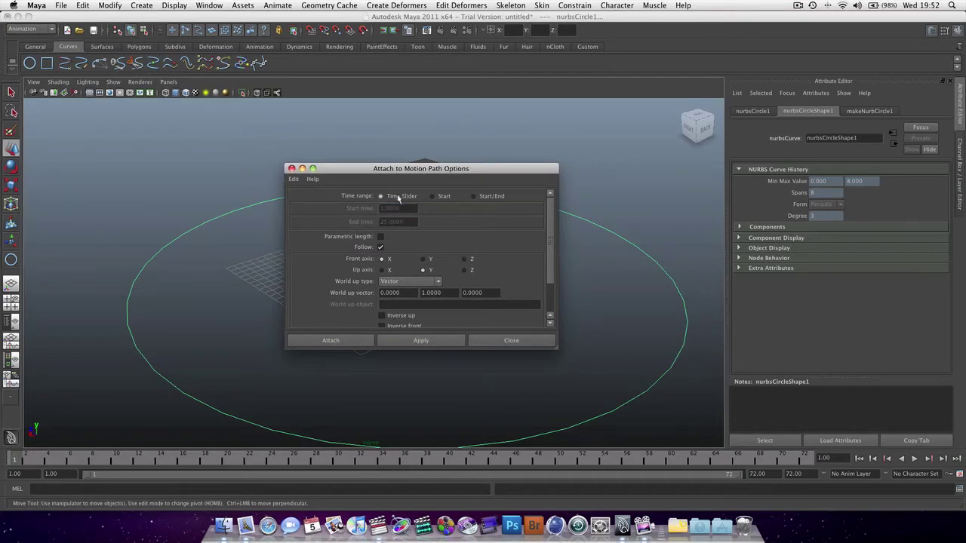
left_click(474, 196)
left_click_drag(495, 176, 467, 171)
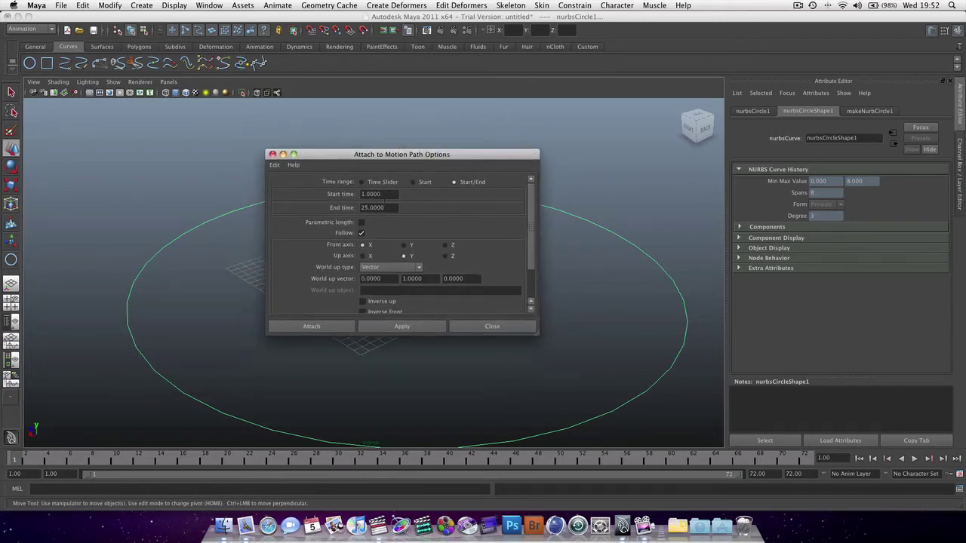
left_click(387, 194)
type("10")
key("Tab")
type("72")
left_click(386, 330)
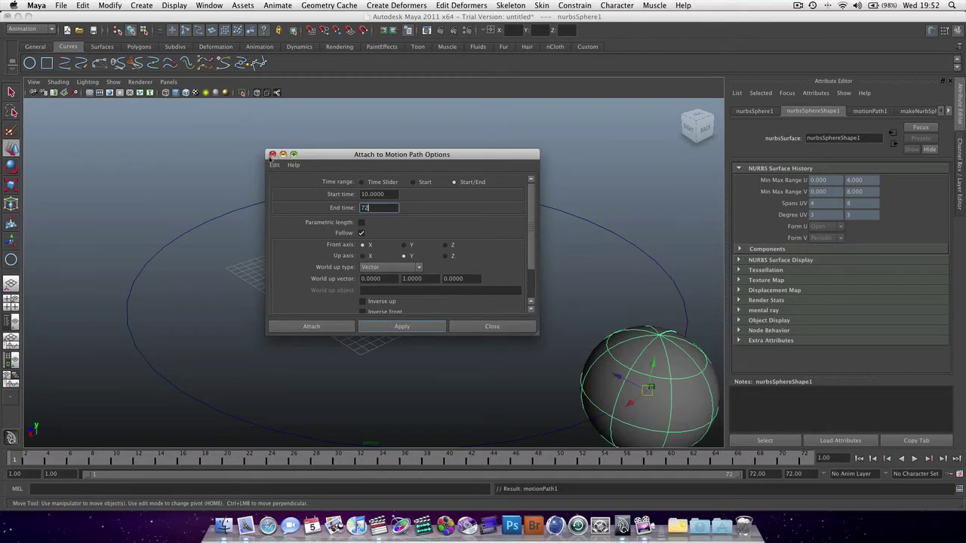
left_click(273, 154)
- Scrub the sphere's motion along the circle up to frame 72 and examine its motion path attributes
left_click_drag(38, 463, 112, 461)
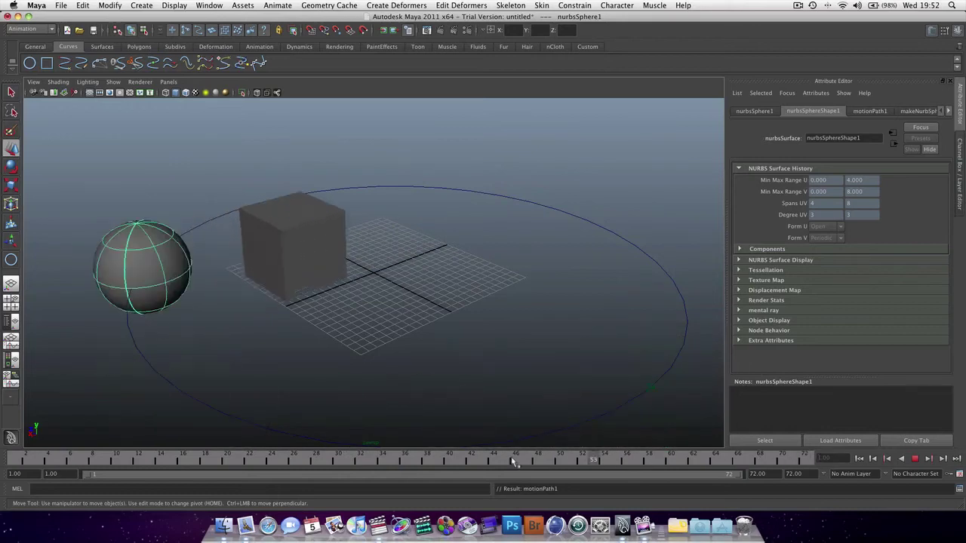
left_click_drag(1, 426, 843, 438)
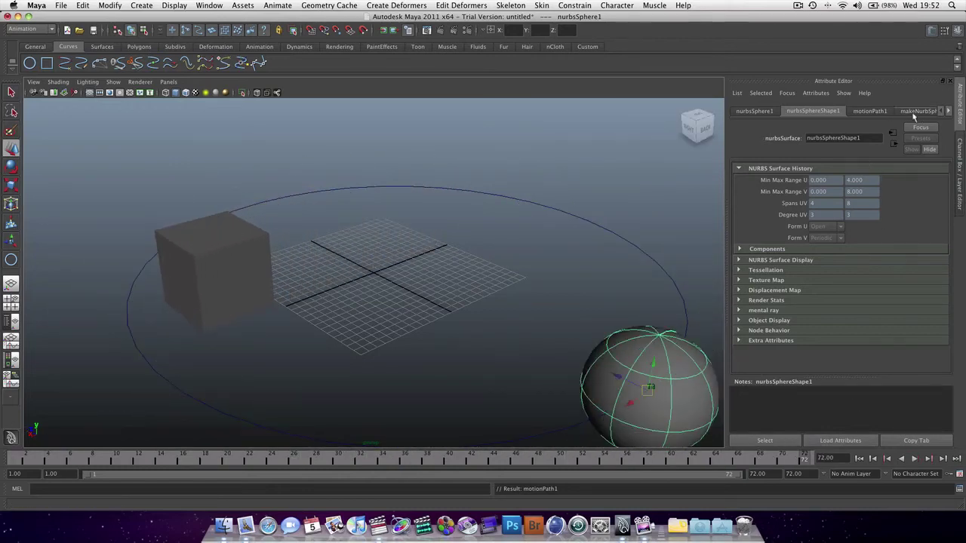
left_click(875, 112)
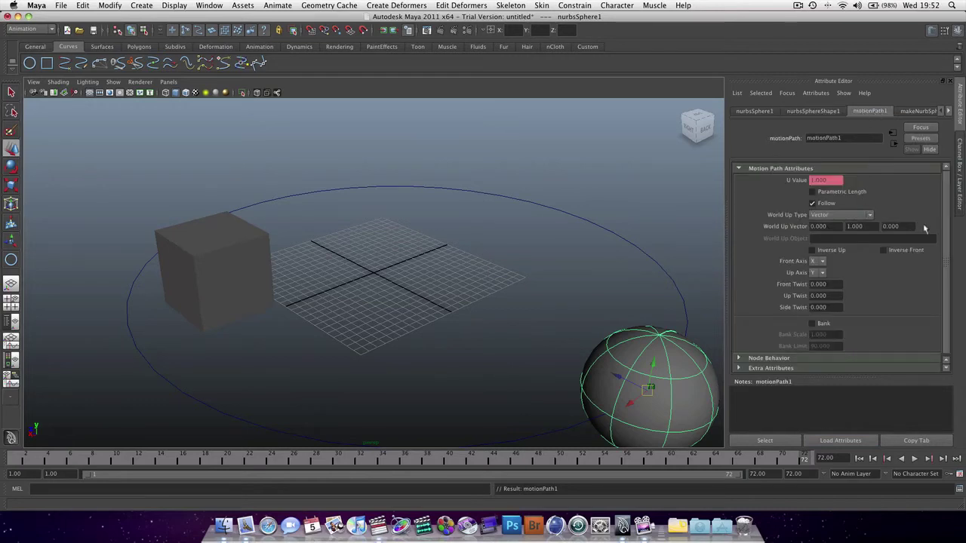
left_click_drag(943, 215, 940, 249)
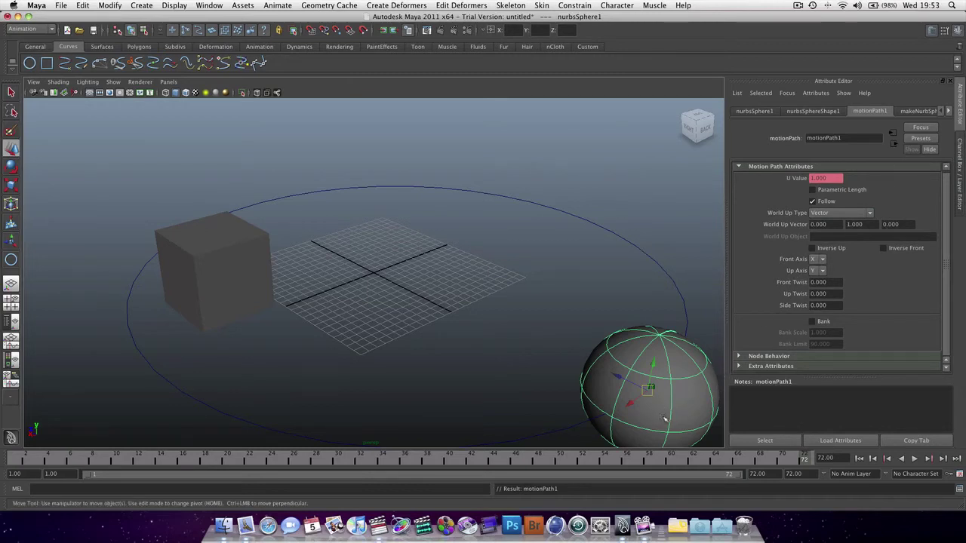
- Open the animation curve driving the motion path's U Value and set the value of the key at time 72 to 2
right_click(837, 178)
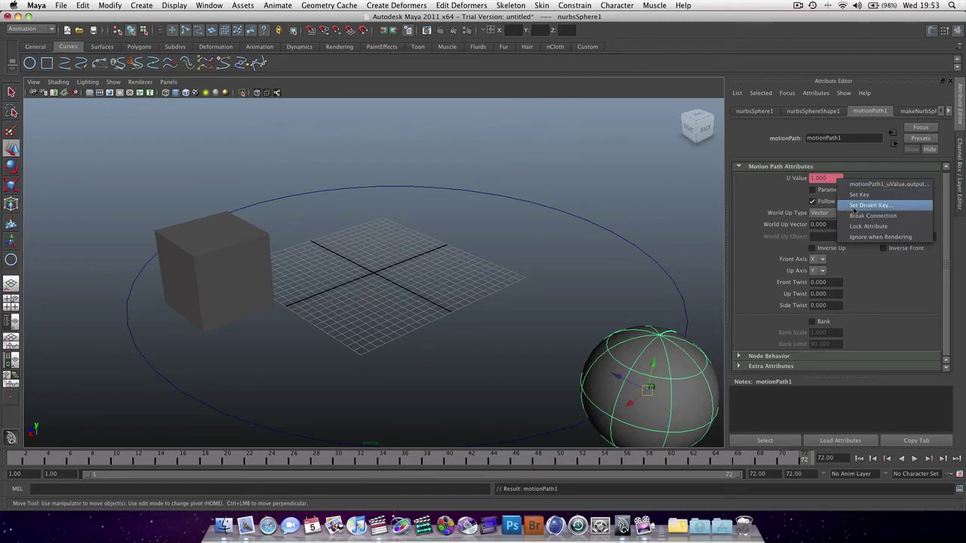
left_click(891, 185)
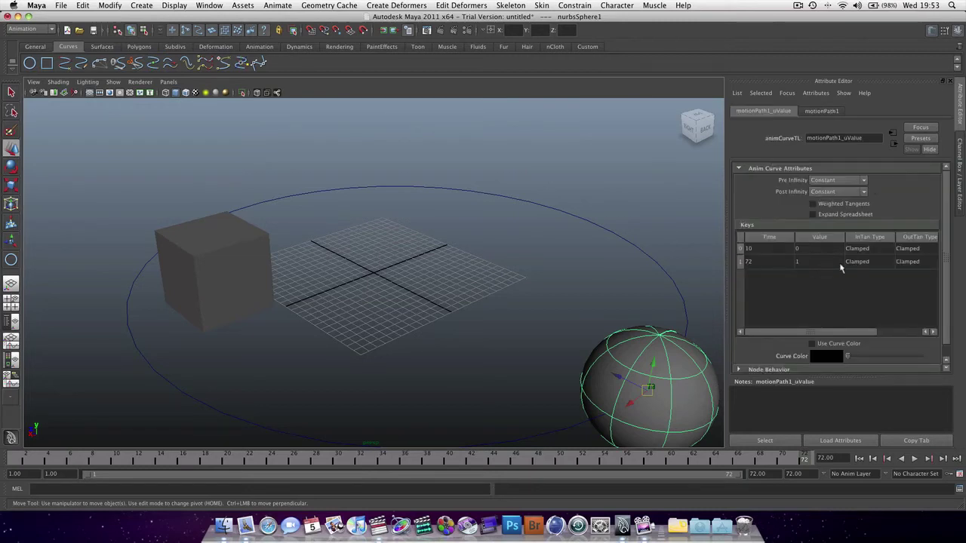
left_click(840, 265)
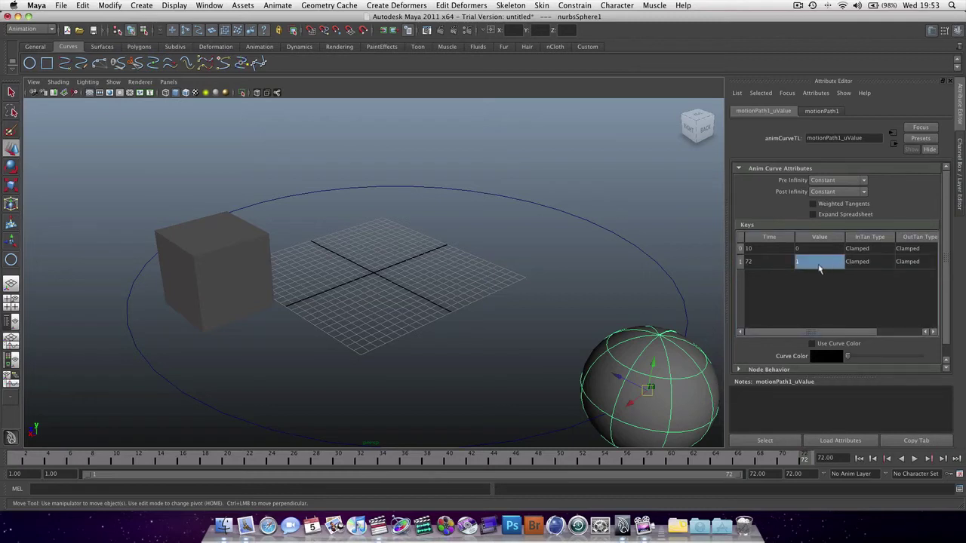
left_click(761, 263)
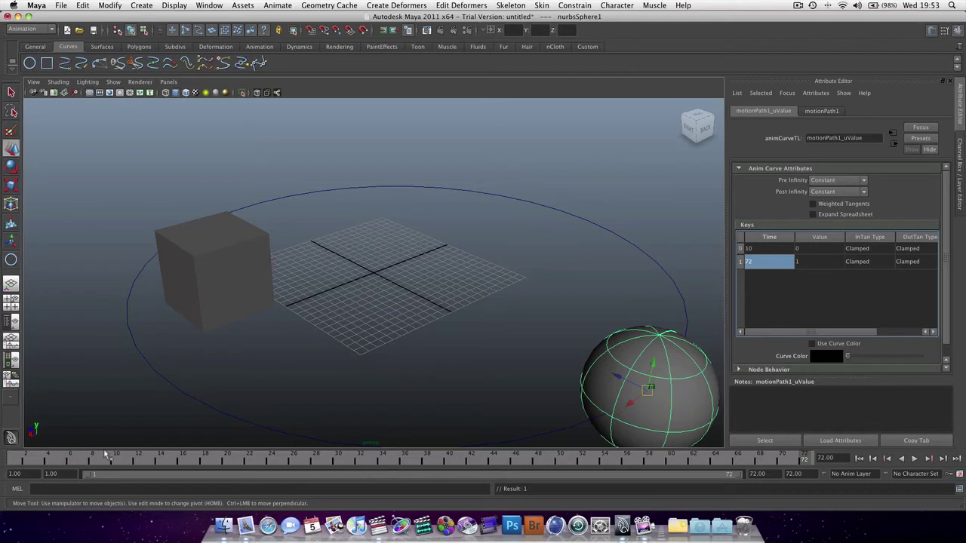
left_click(764, 250)
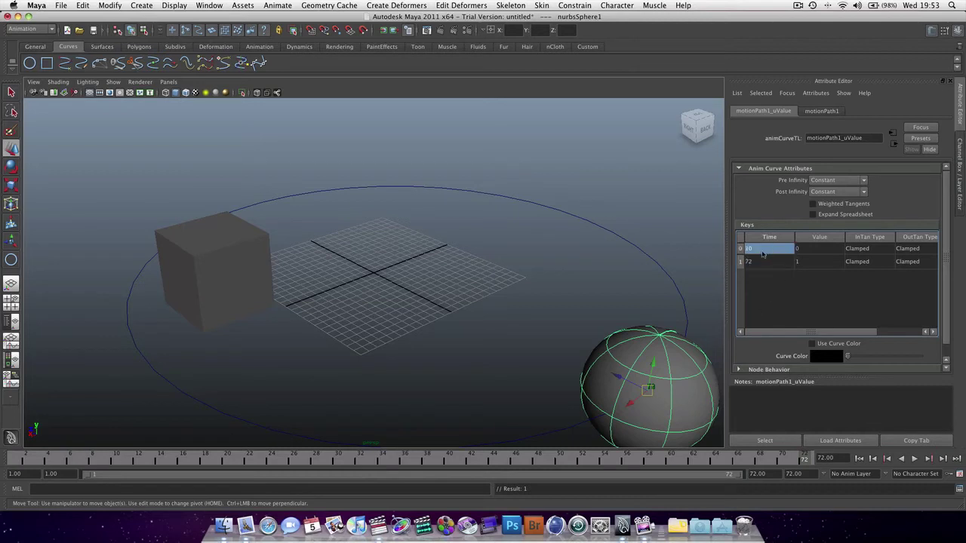
left_click(764, 263)
double_click(824, 266)
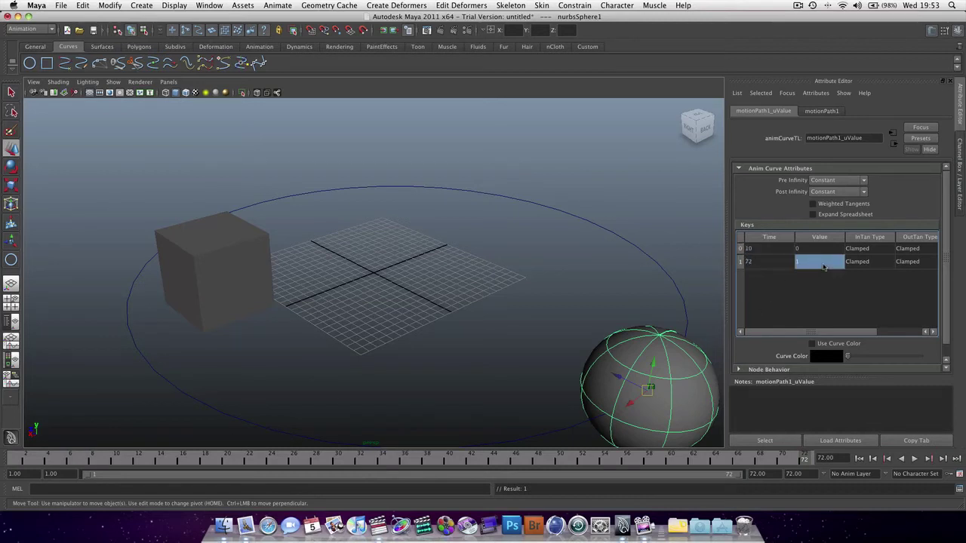
type("2")
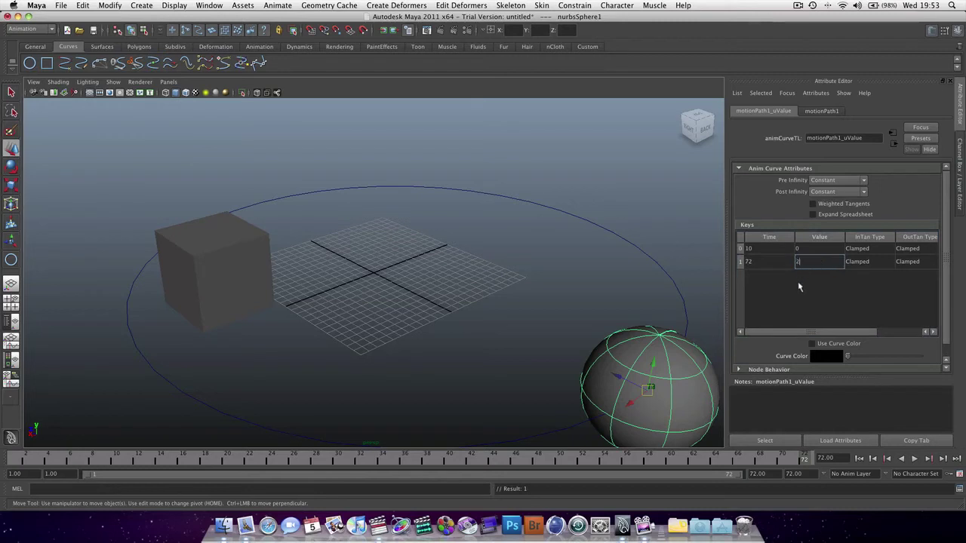
key("Tab")
left_click(813, 313)
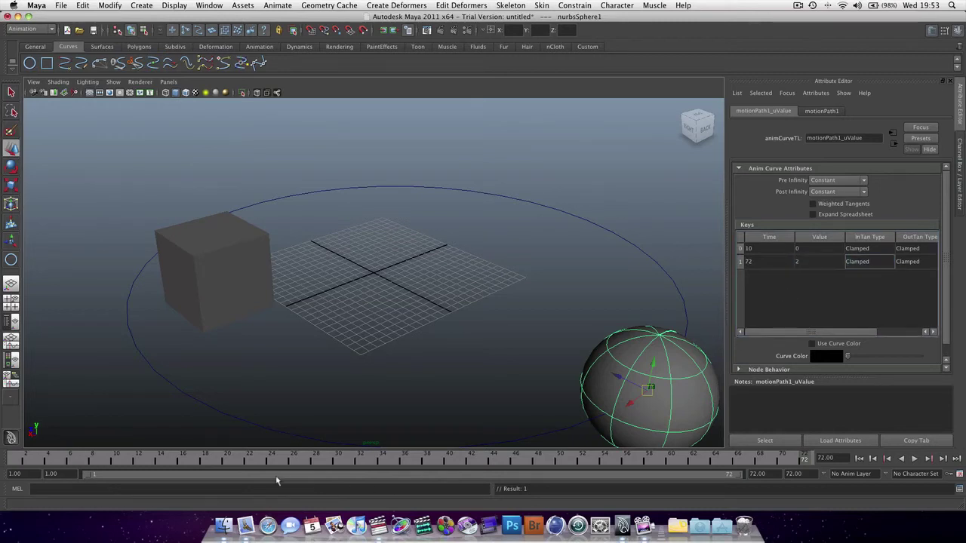
- Scrub the timeline forward and back to frame 1 to check how the edited key affects the sphere's path motion
left_click(229, 459)
left_click_drag(229, 459, 804, 458)
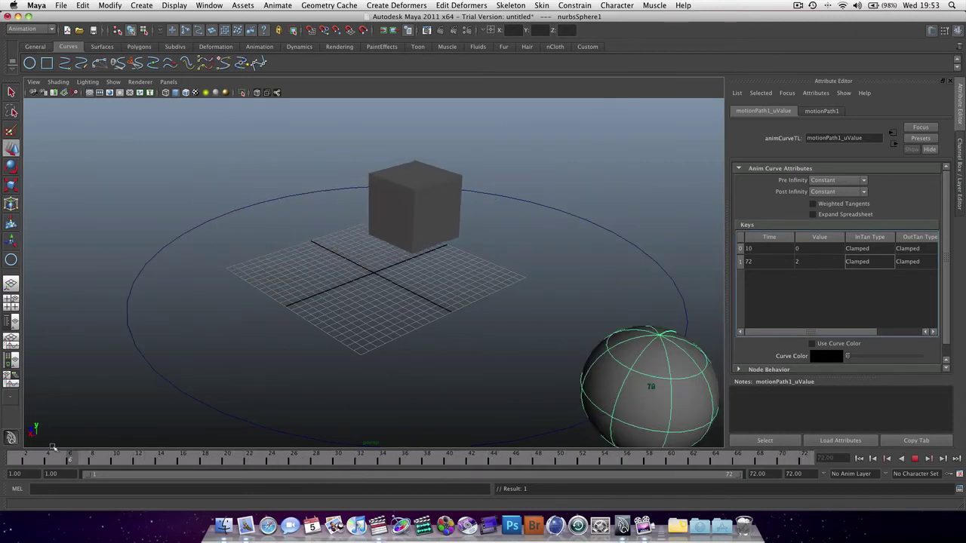
left_click_drag(243, 458, 628, 456)
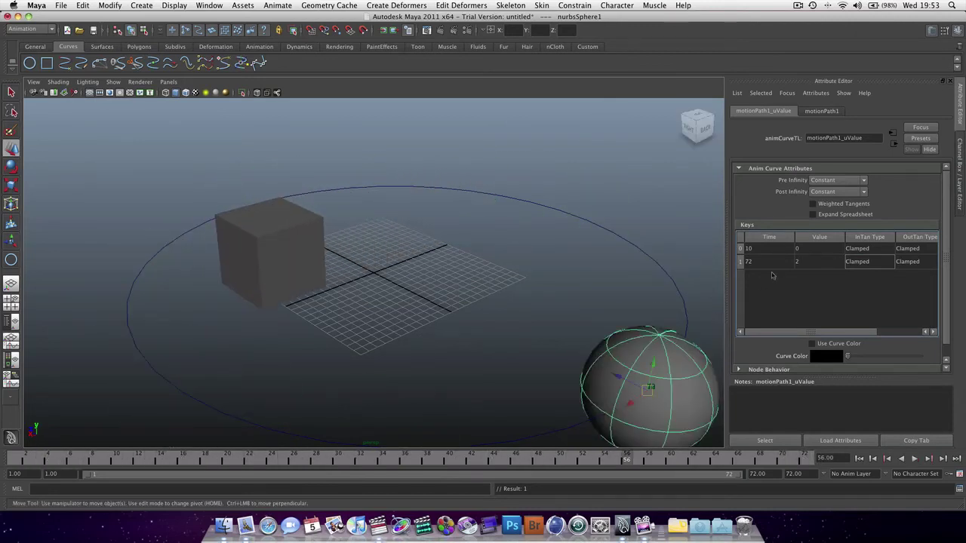
scroll(834, 306, "down", 1)
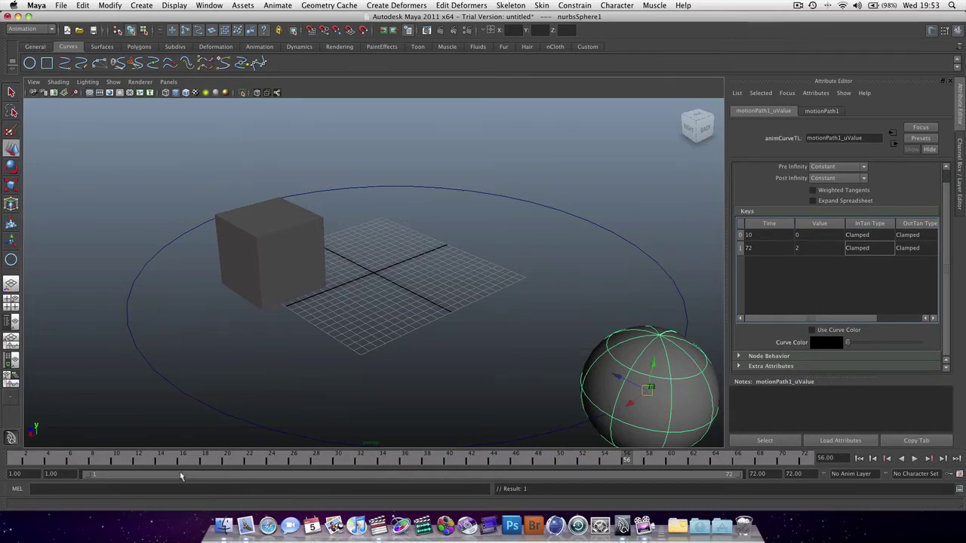
left_click_drag(141, 461, 23, 460)
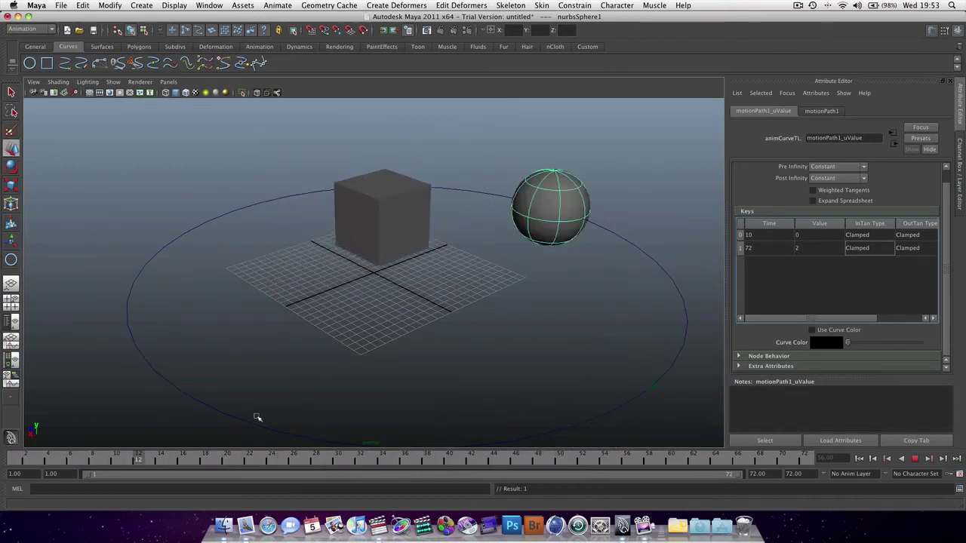
left_click_drag(117, 419, 7, 420)
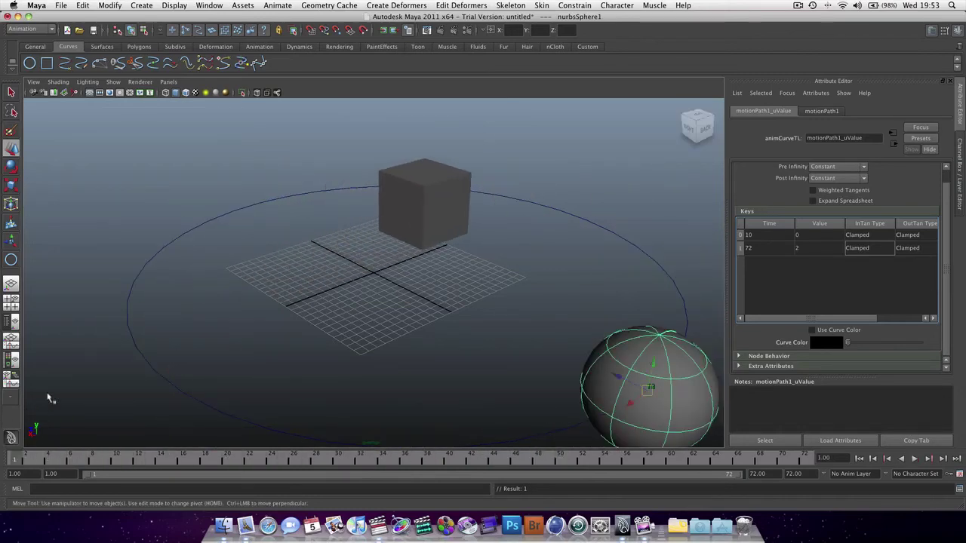
- Clear the selection and create a tall, thin polygon box on the grid beside the cube, ready for moving
left_click_drag(427, 207, 388, 211, "alt")
left_click(479, 221)
left_click(317, 261)
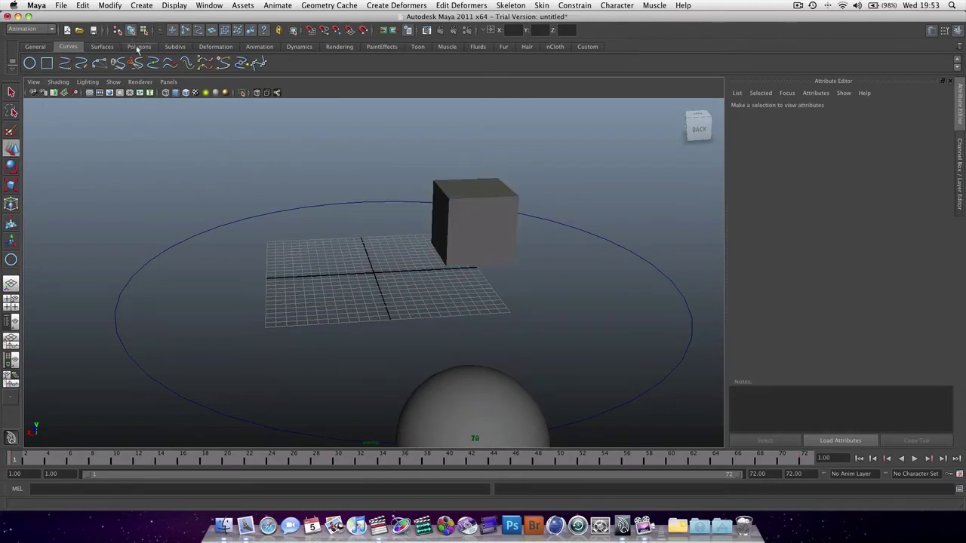
left_click(139, 46)
left_click(53, 66)
left_click_drag(292, 278, 346, 184)
key("w")
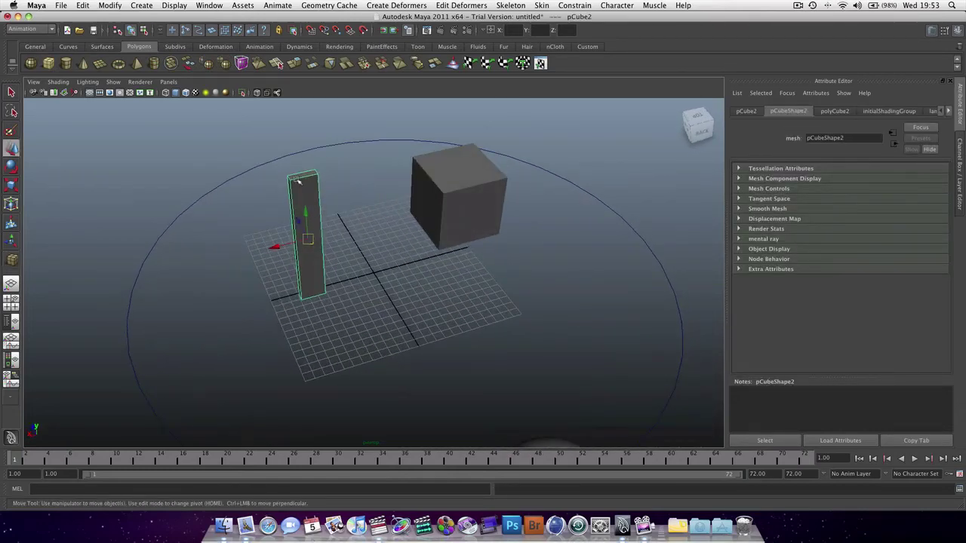
- Lower the vertices at one upper corner of the tall box to give it a slanted top, and return to object selection
right_click_drag(298, 181, 252, 182)
left_click(292, 183)
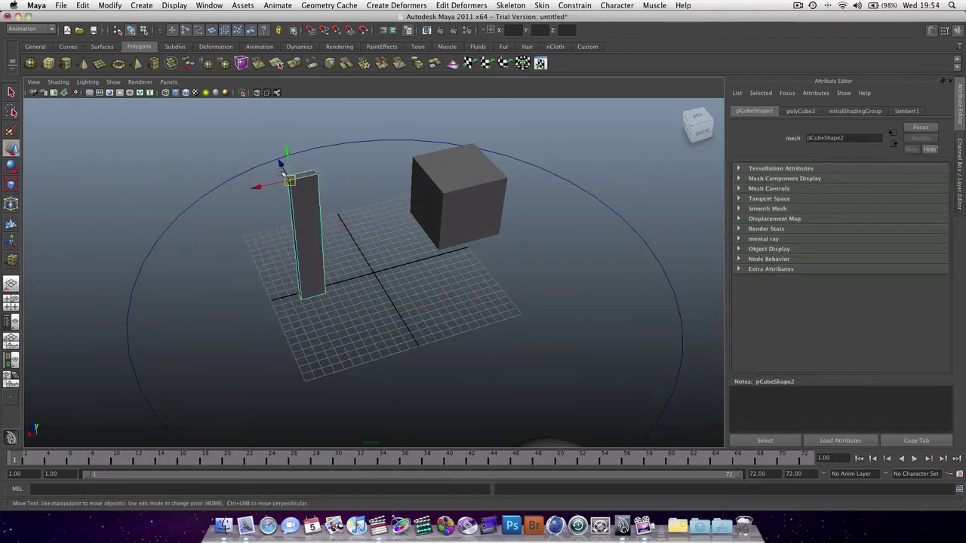
left_click(294, 183, "shift")
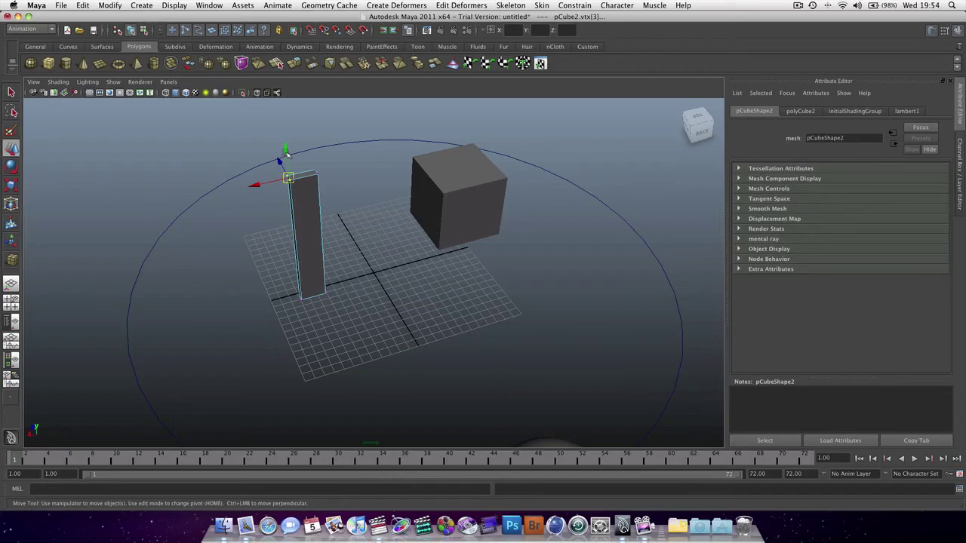
left_click_drag(287, 154, 288, 164)
left_click_drag(341, 197, 322, 183, "alt")
right_click_drag(303, 179, 337, 165)
left_click(301, 174)
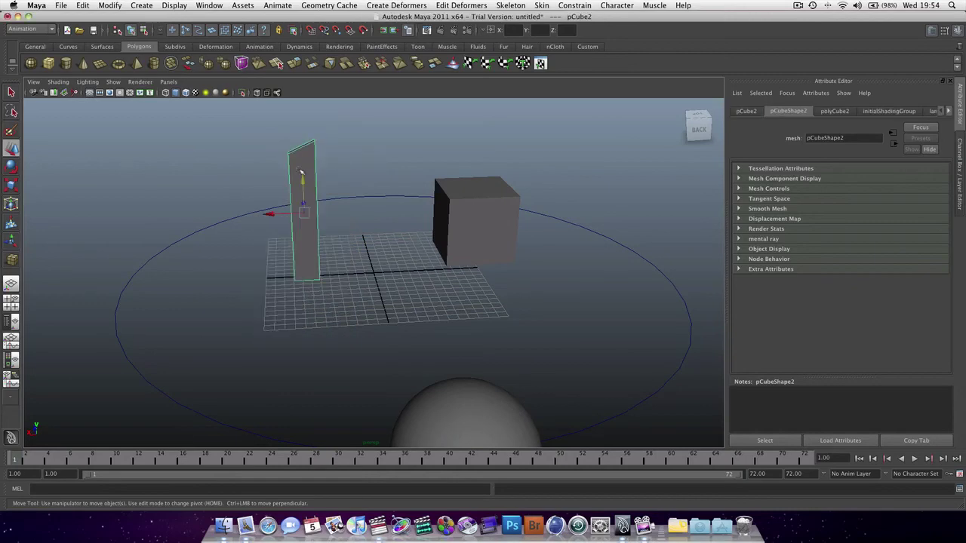
- Copy and paste the slanted box, and move the copy about -3.95 along X, toward the cube
left_click(110, 5)
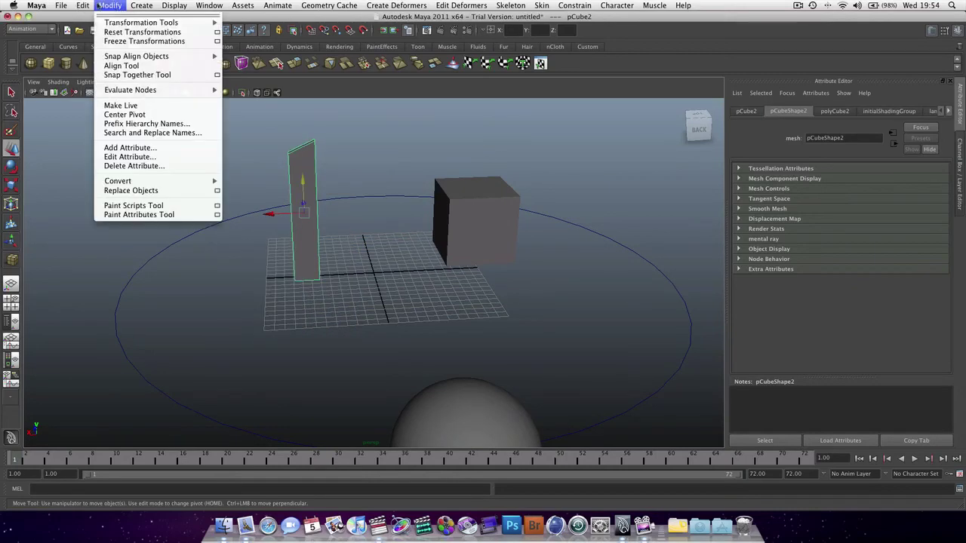
mouse_move(88, 6)
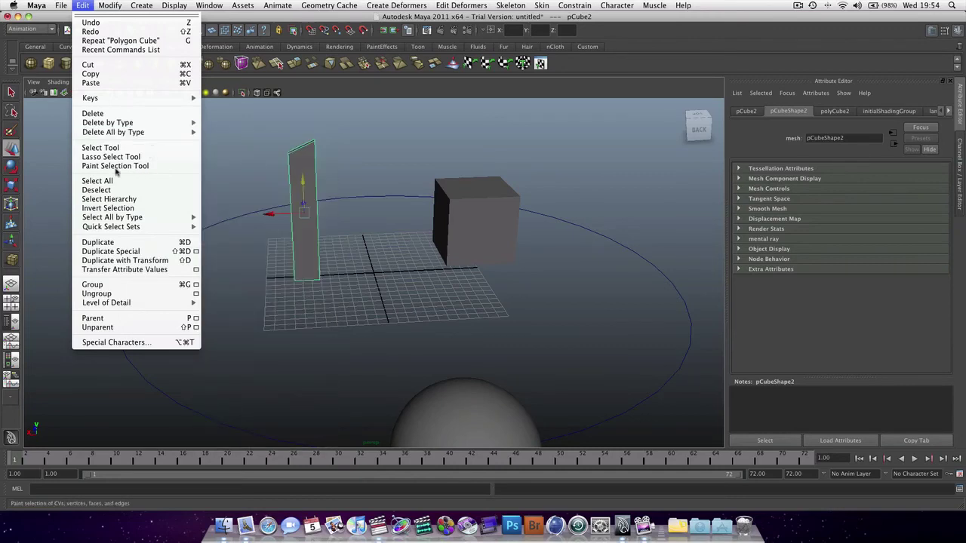
left_click(118, 74)
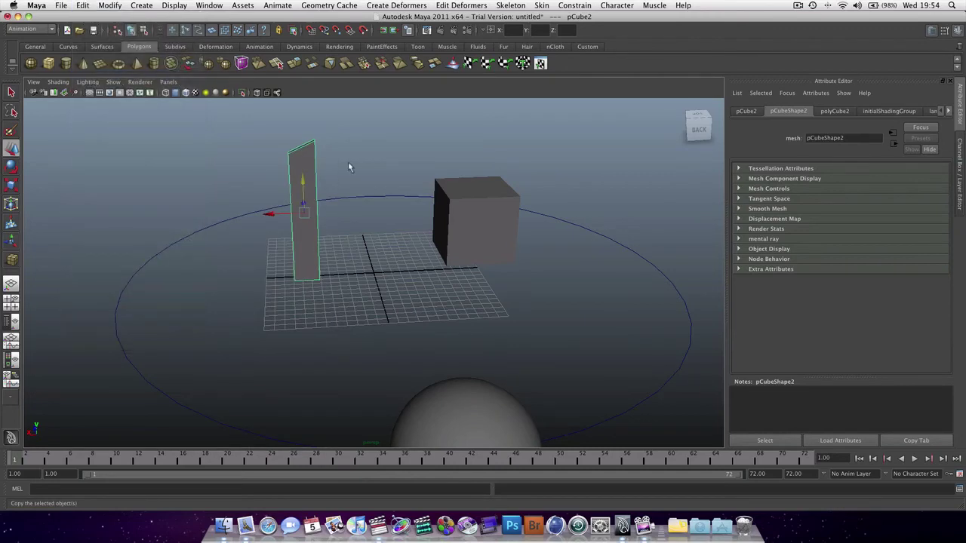
left_click(349, 163)
key("ctrl+v")
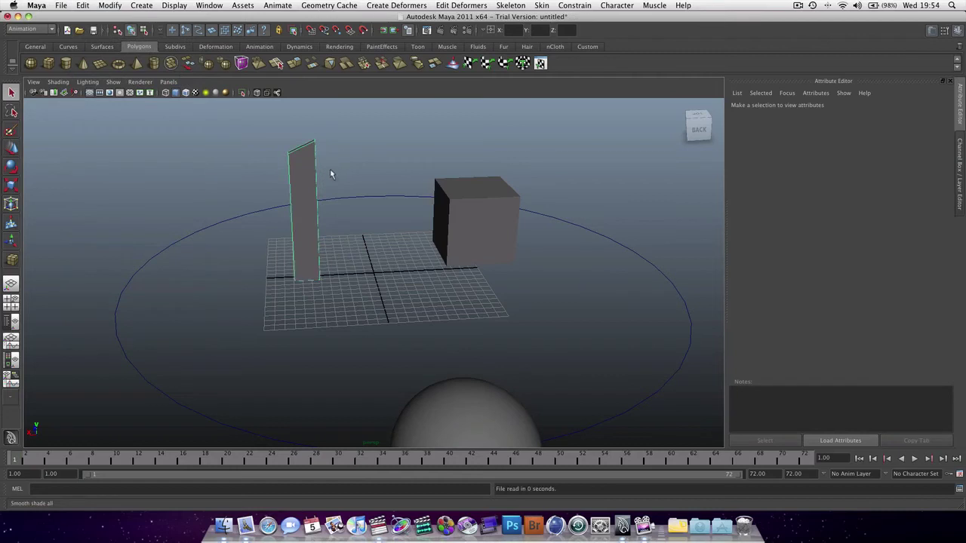
key("w")
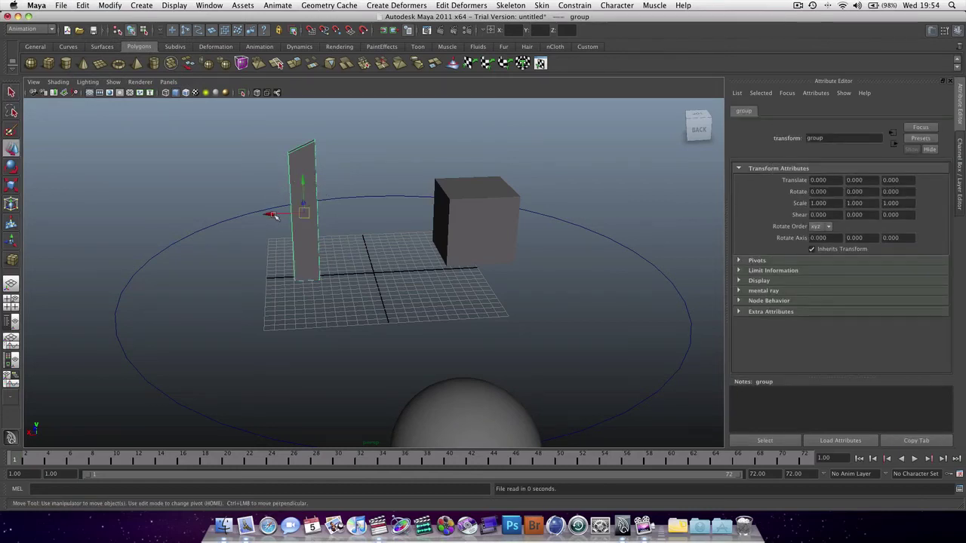
left_click_drag(274, 216, 313, 219)
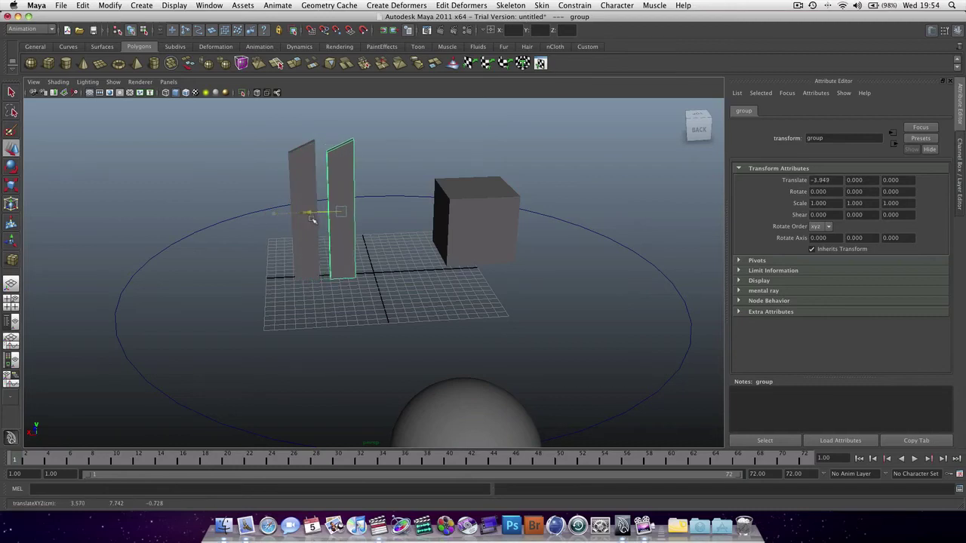
- Scale the pasted box to about 0.9 in Y, set its Y rotation to 180 degrees, and clear the selection
key("r")
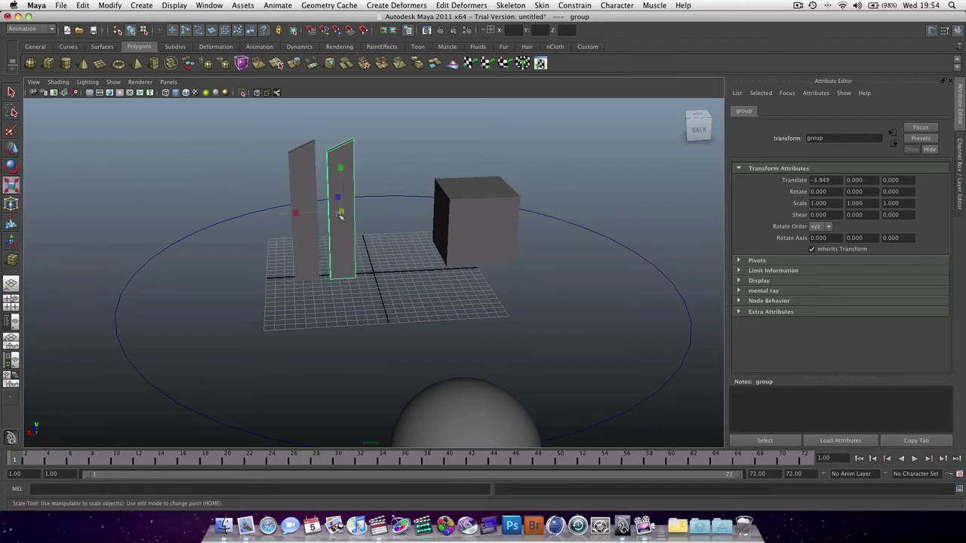
mouse_move(342, 169)
left_mouse_down()
mouse_move(343, 180)
mouse_move(343, 172)
left_mouse_up()
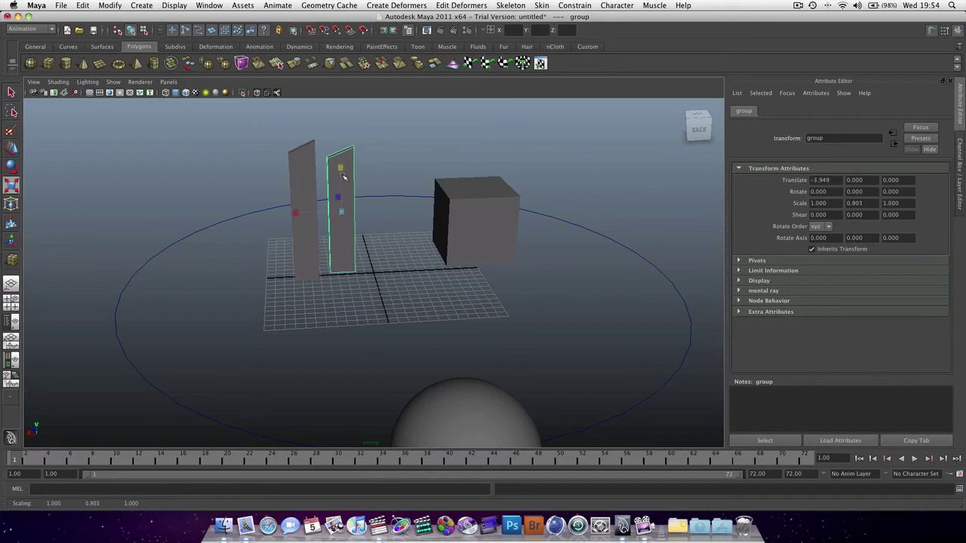
key("e")
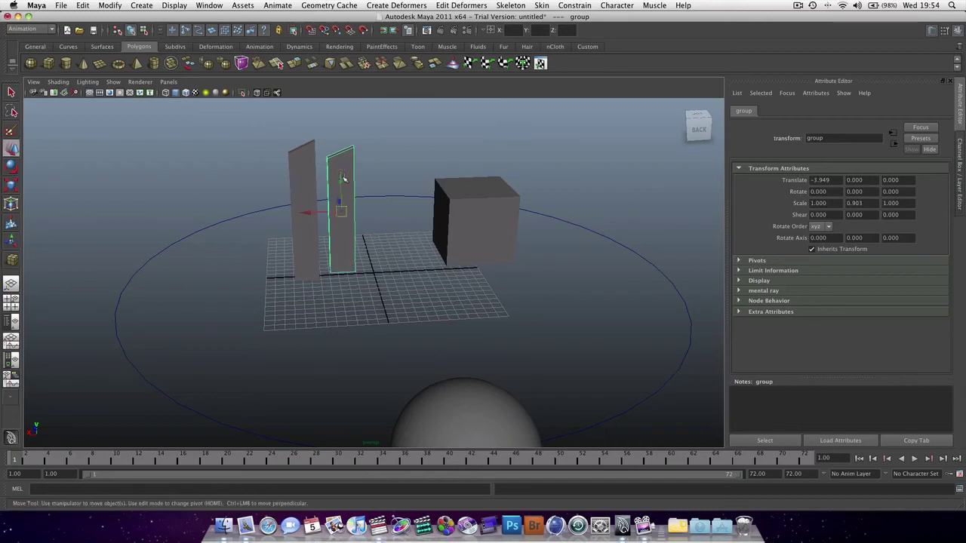
left_click_drag(328, 227, 385, 215)
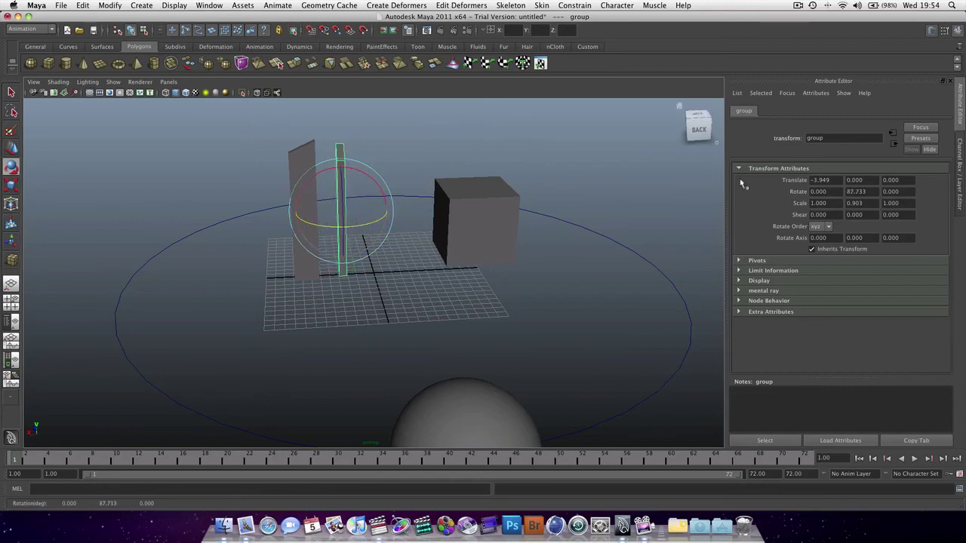
double_click(862, 193)
type("9180")
key("Return")
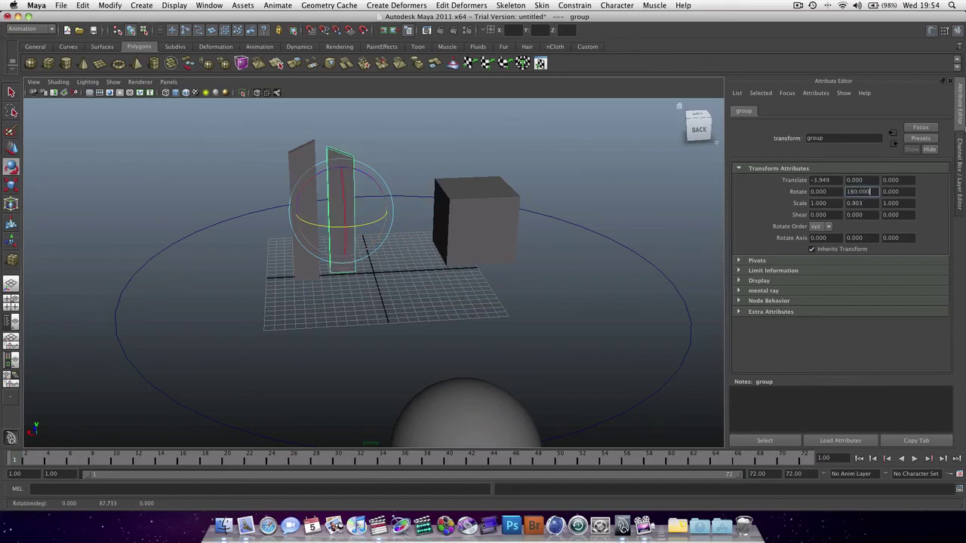
left_click(385, 290)
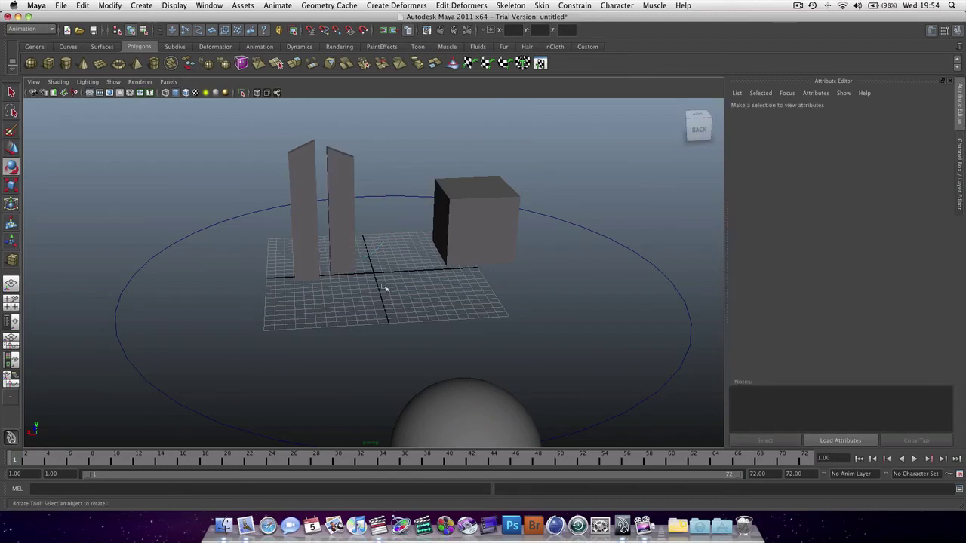
- Rotate the original slanted box about 90 degrees around Z to lie horizontally, and move it along Z to about 0.26
left_click(334, 240)
left_click(344, 285)
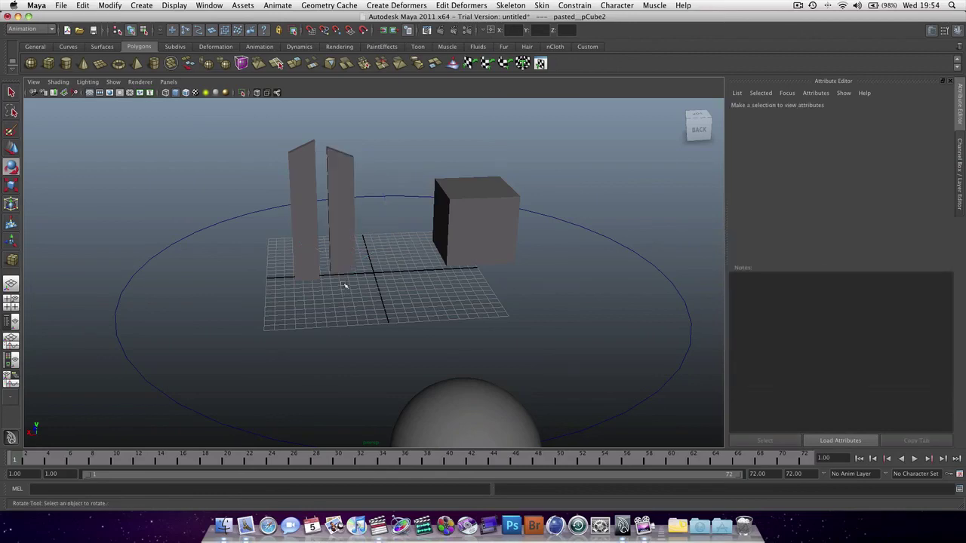
left_click(315, 217)
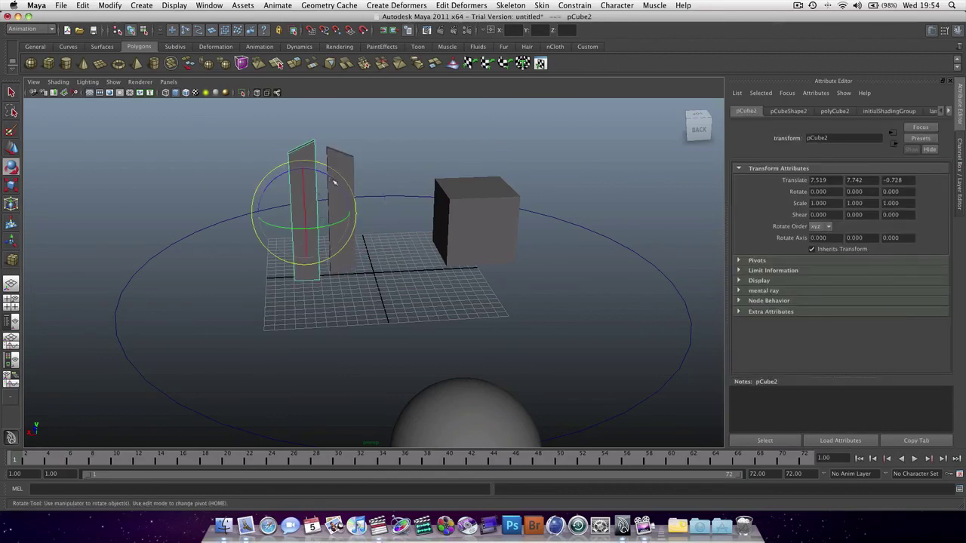
left_click_drag(335, 183, 350, 252)
left_click_drag(307, 274, 424, 276, "alt")
key("w")
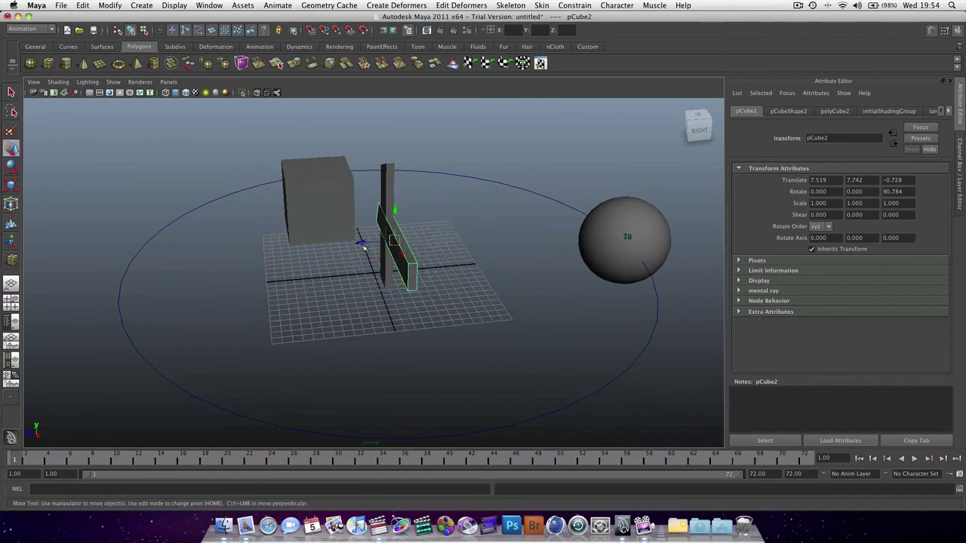
left_click_drag(364, 246, 352, 248)
left_click_drag(353, 248, 299, 248, "alt")
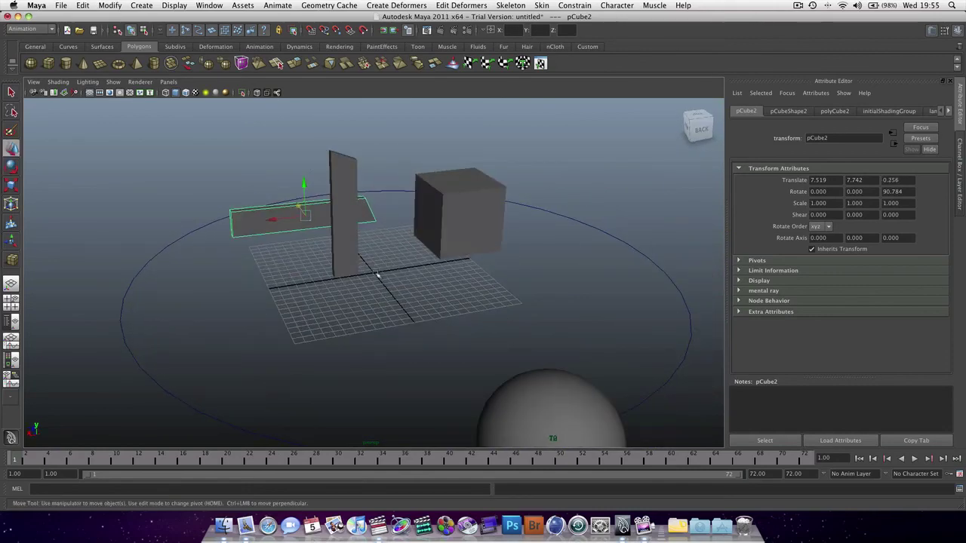